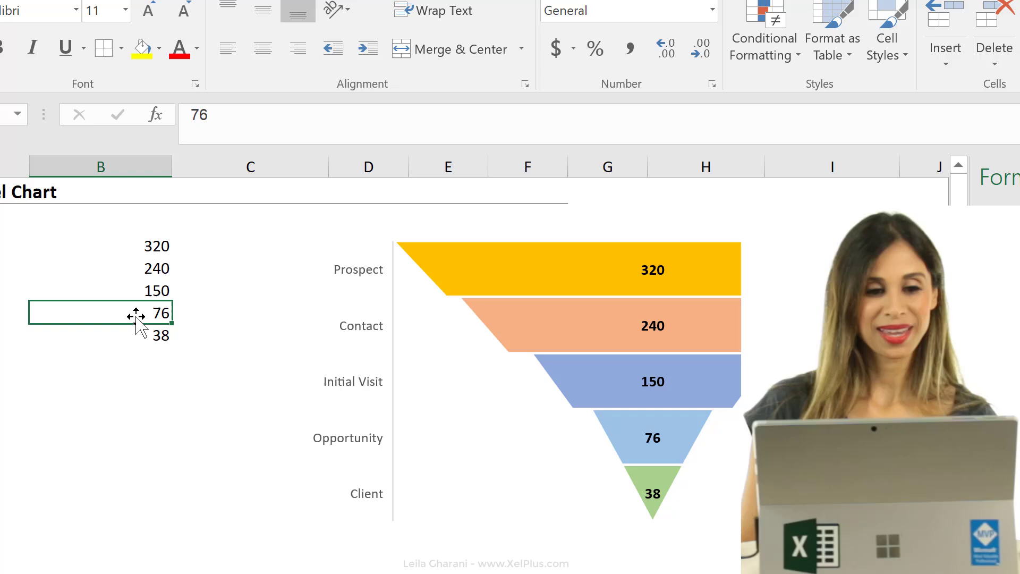
# Select the funnel stage data A3:B7 (Prospect 320 to Client 38) and show the Insert commands
pyautogui.moveTo(112, 303); pyautogui.dragTo(245, 389)
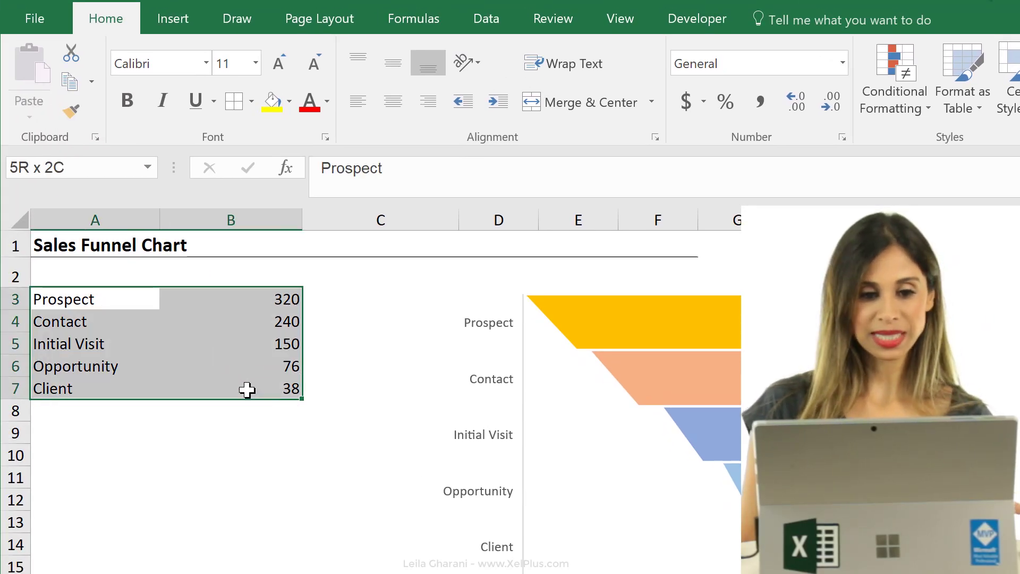
pyautogui.click(239, 316)
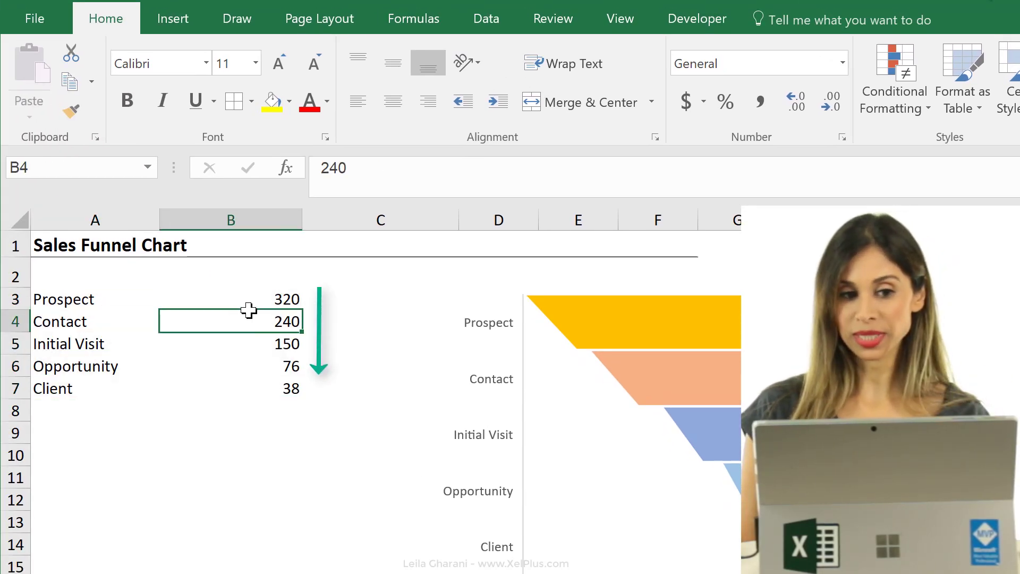
pyautogui.click(246, 346)
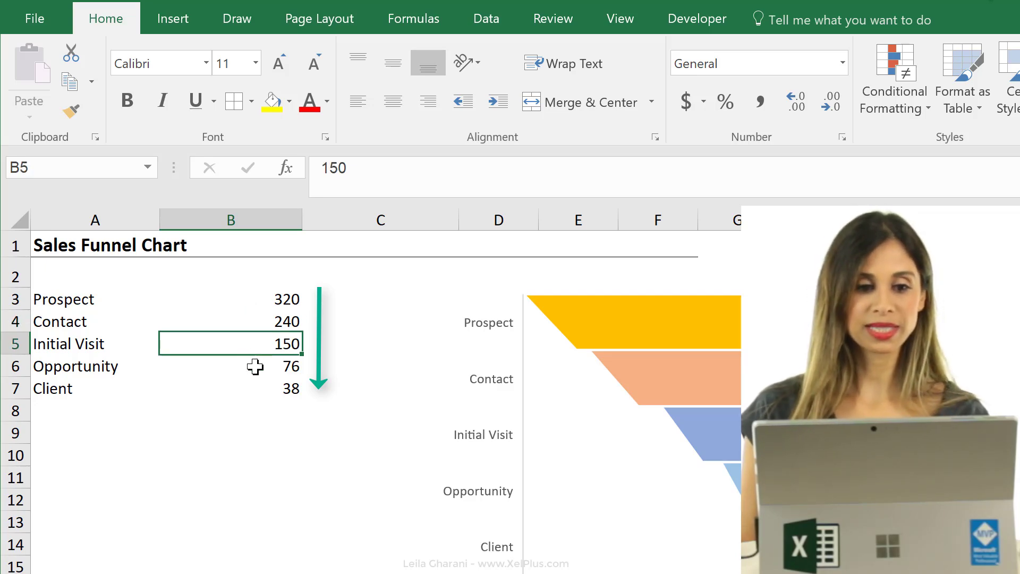
pyautogui.click(255, 367)
pyautogui.click(261, 382)
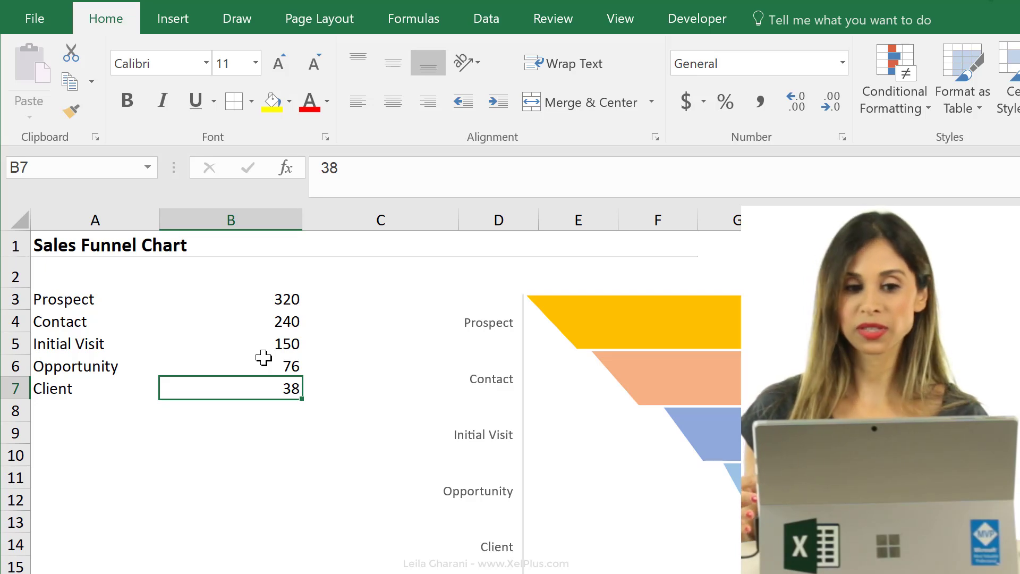
pyautogui.click(259, 327)
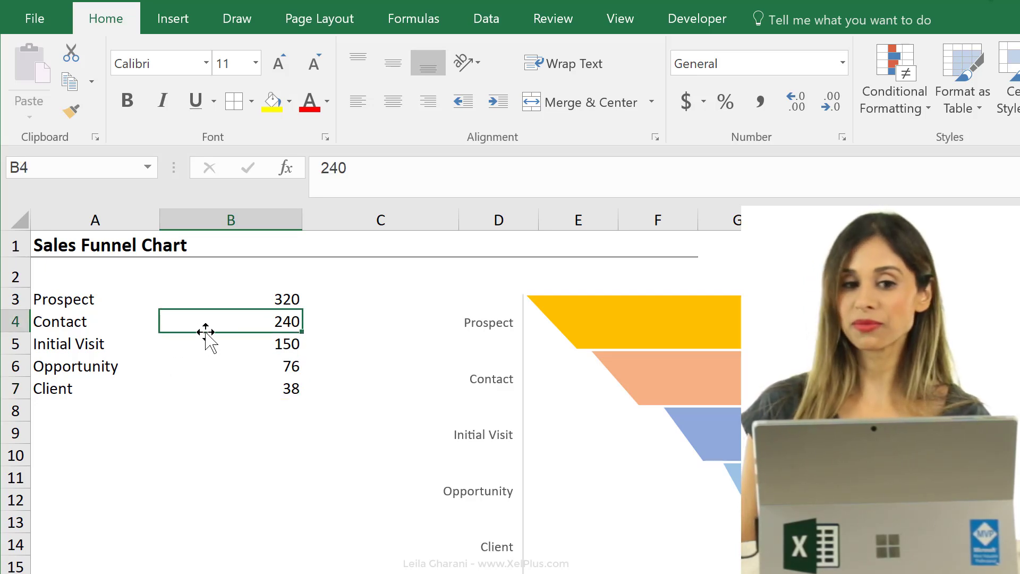
pyautogui.click(174, 31)
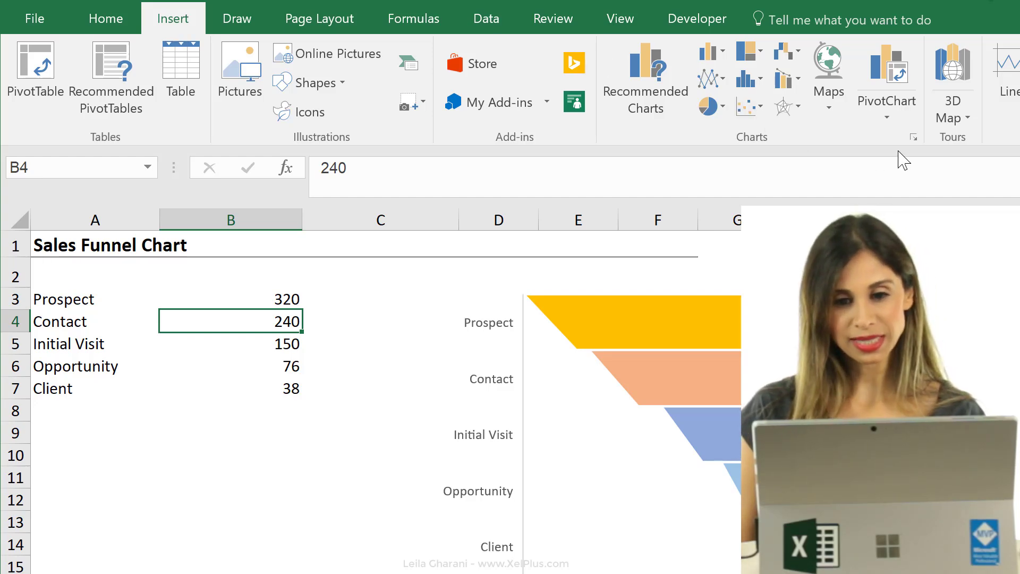
pyautogui.click(914, 138)
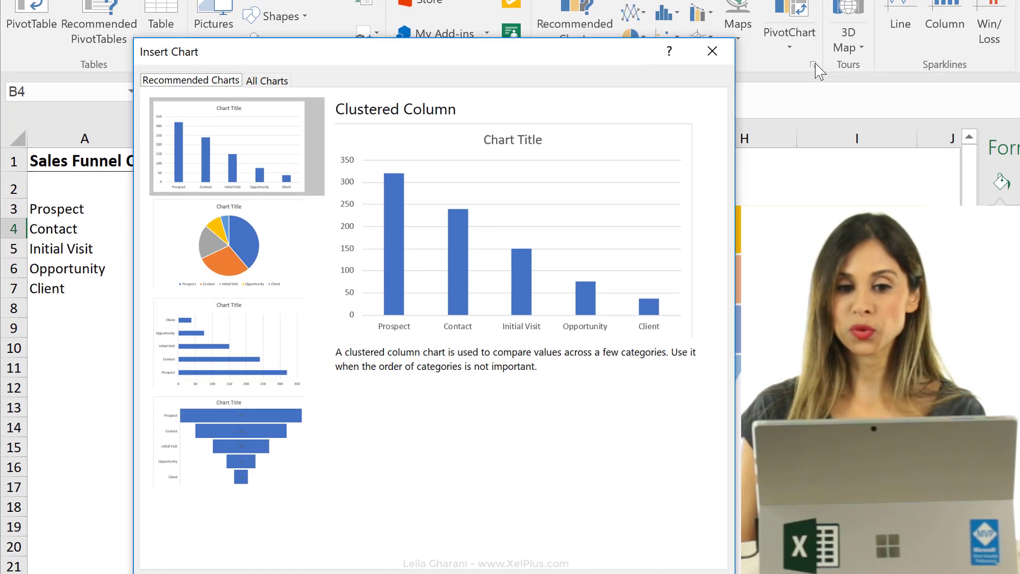
pyautogui.click(195, 429)
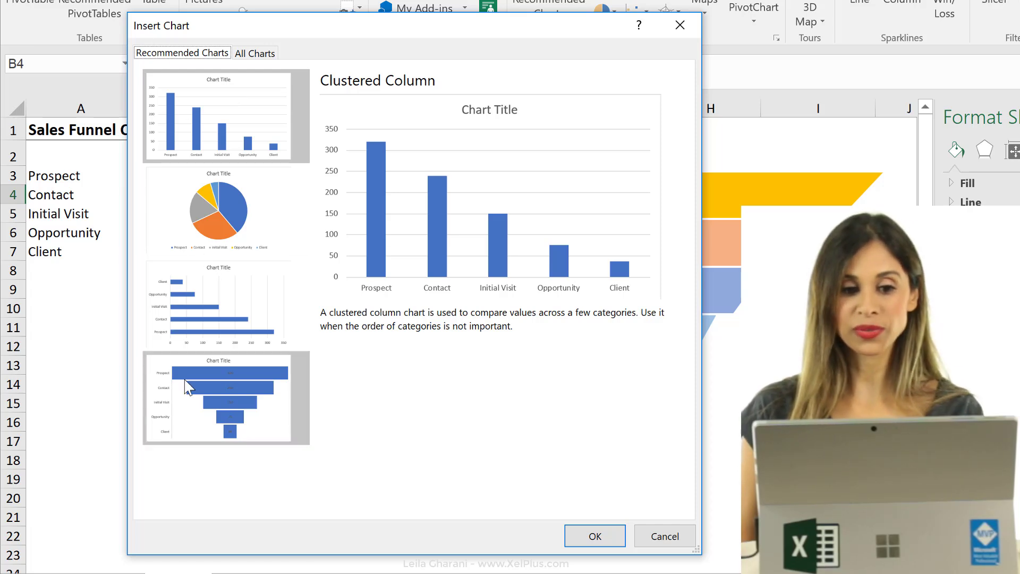
pyautogui.click(242, 51)
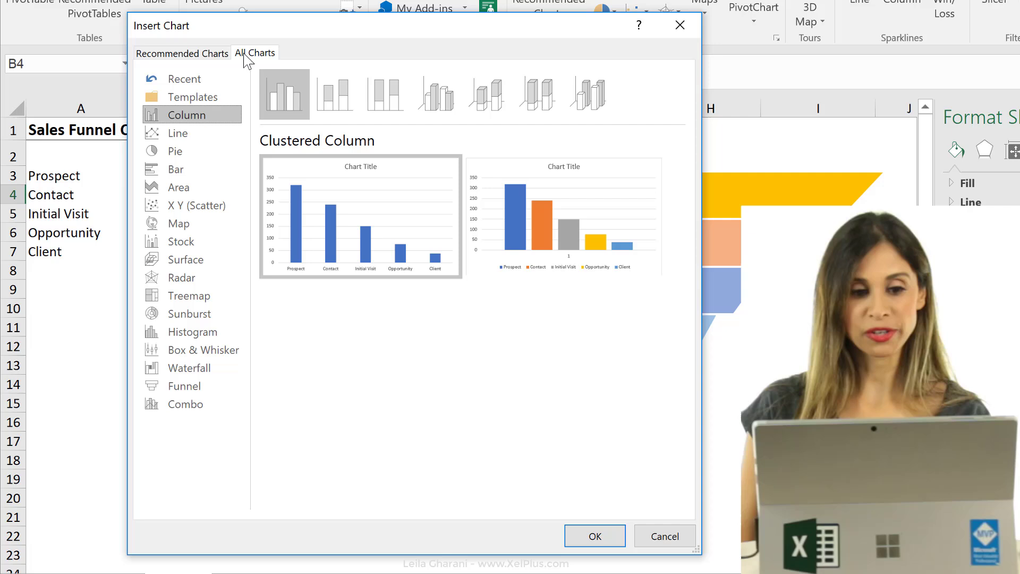
pyautogui.click(198, 391)
pyautogui.moveTo(298, 234)
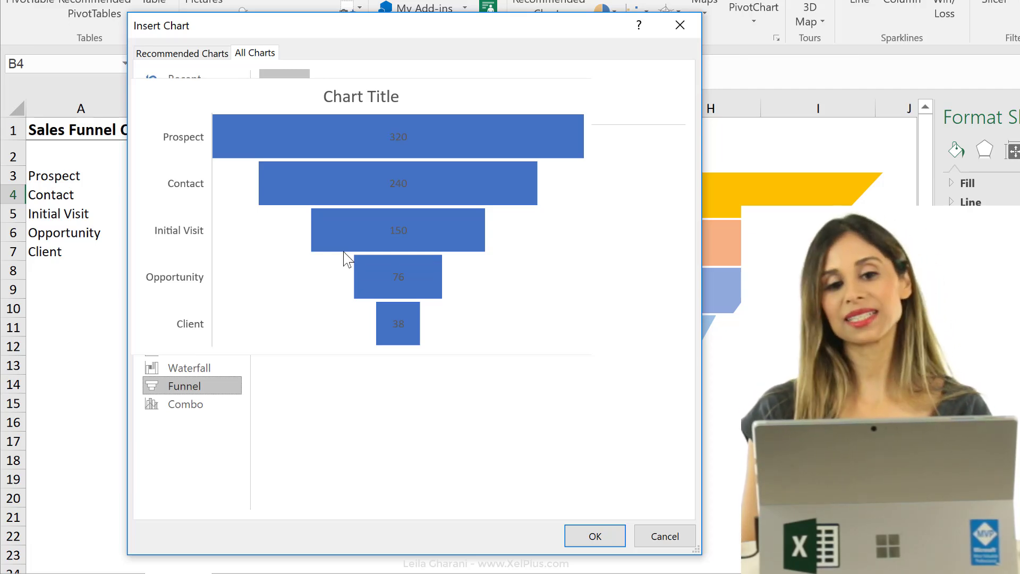
# Close the chart dialog without inserting a chart, leaving just the data table
pyautogui.click(651, 542)
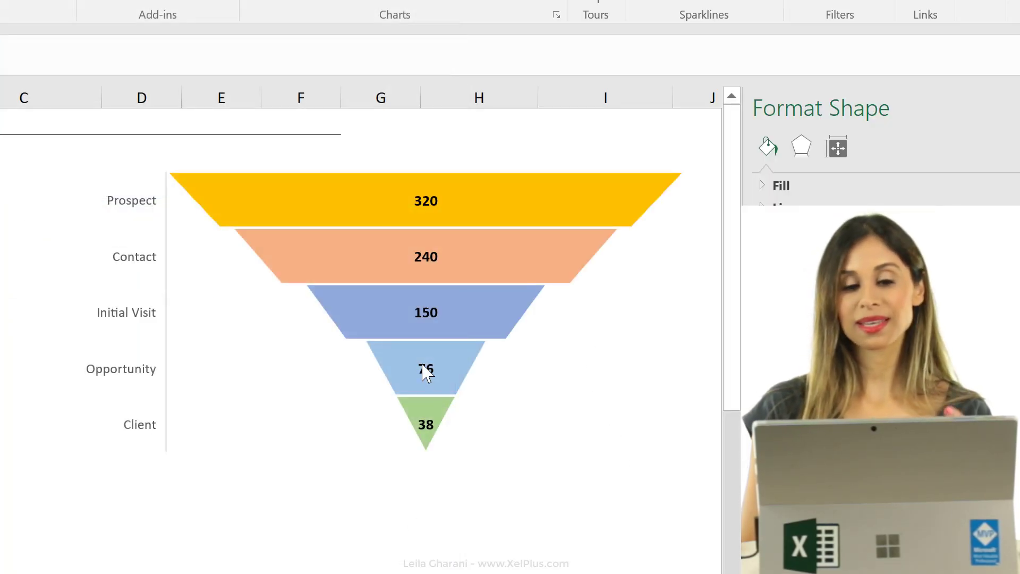
pyautogui.moveTo(424, 370)
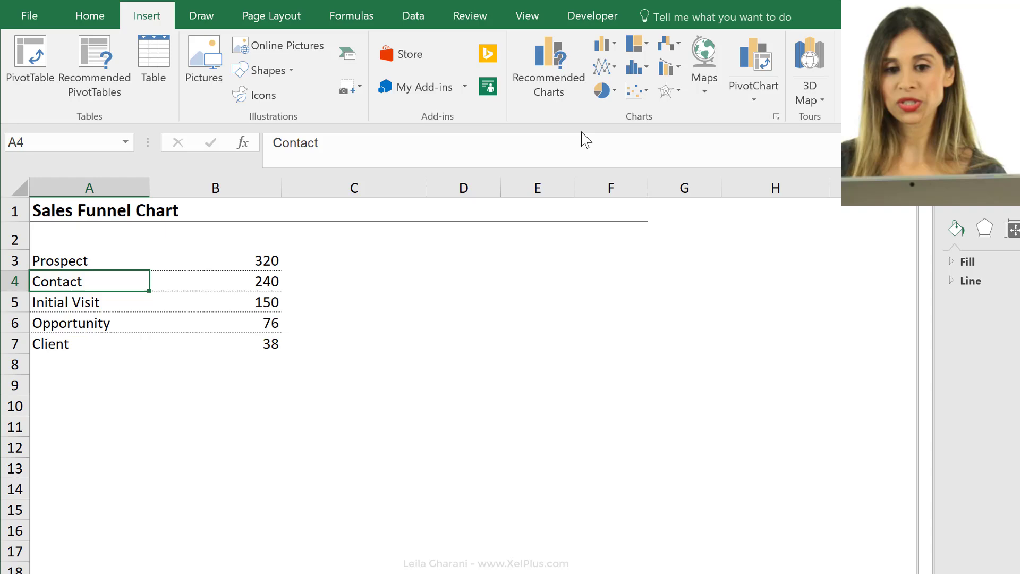
# Insert the recommended Funnel chart for the stage data and select it
pyautogui.click(559, 74)
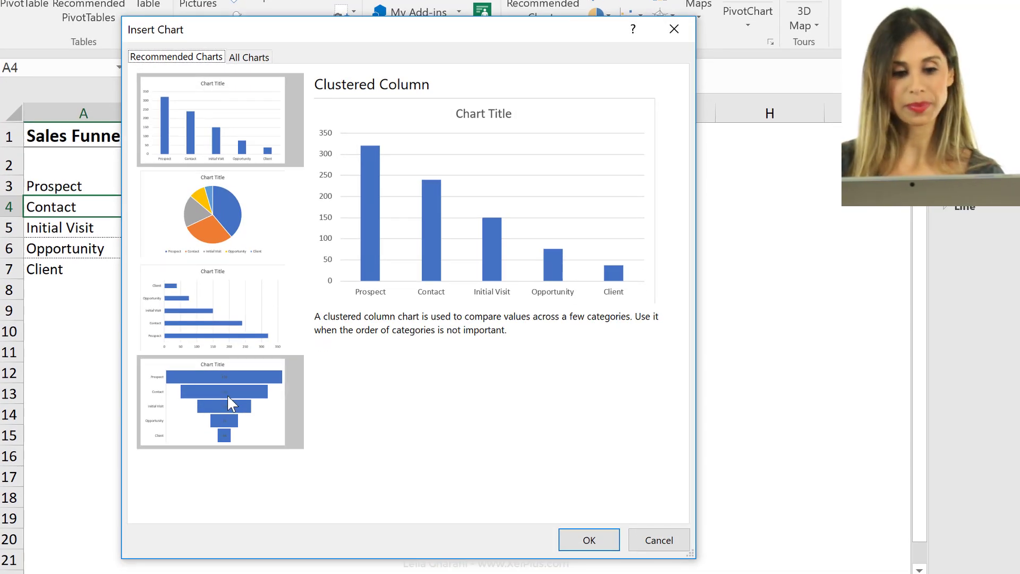
pyautogui.click(228, 394)
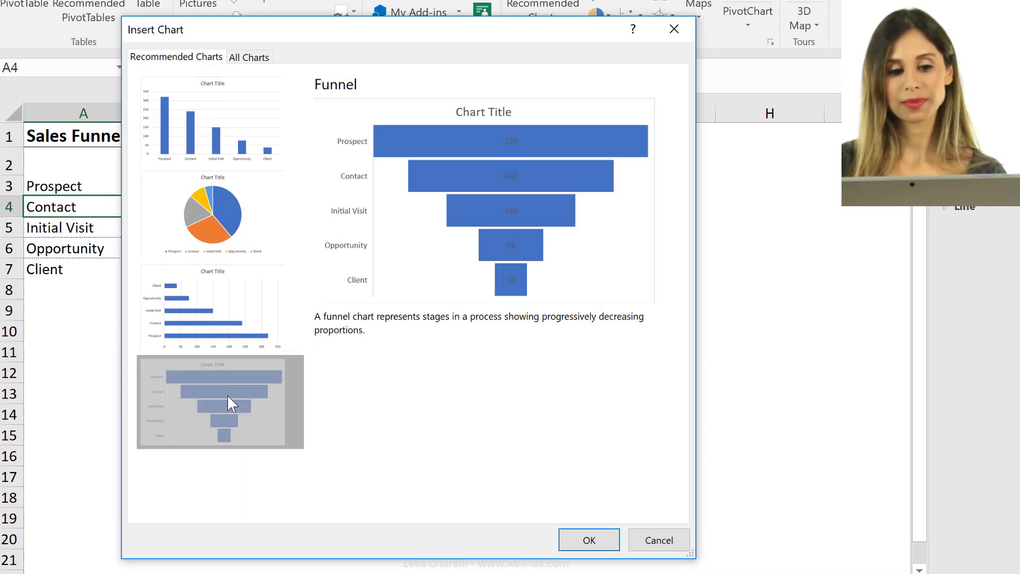
pyautogui.click(585, 542)
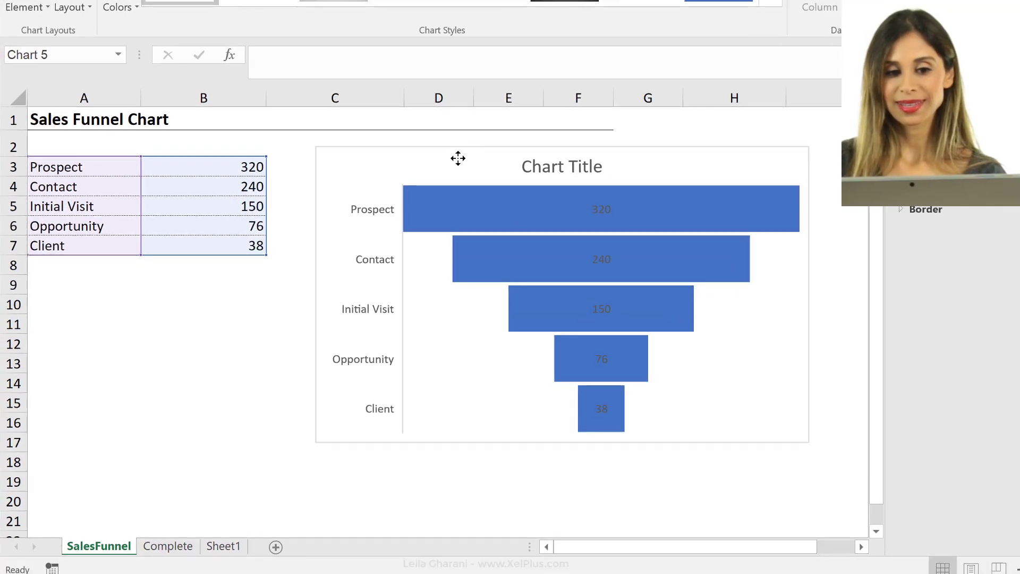
pyautogui.click(457, 157)
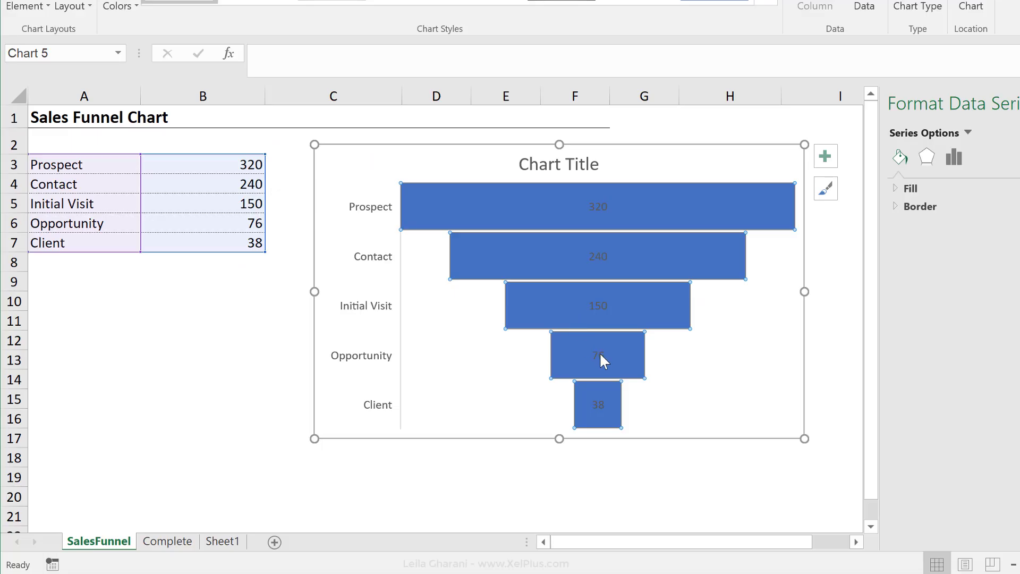
# View the Microsoft blog post on the new Office 2016 chart types
pyautogui.moveTo(603, 346)
# Fill the funnel chart's Prospect bar with gold
pyautogui.click(608, 211)
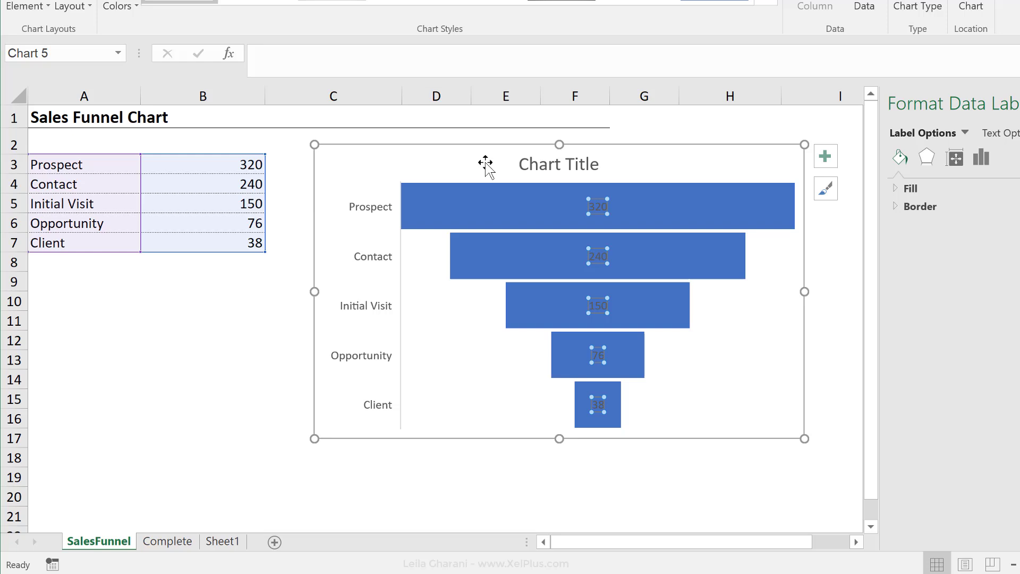
pyautogui.moveTo(457, 226)
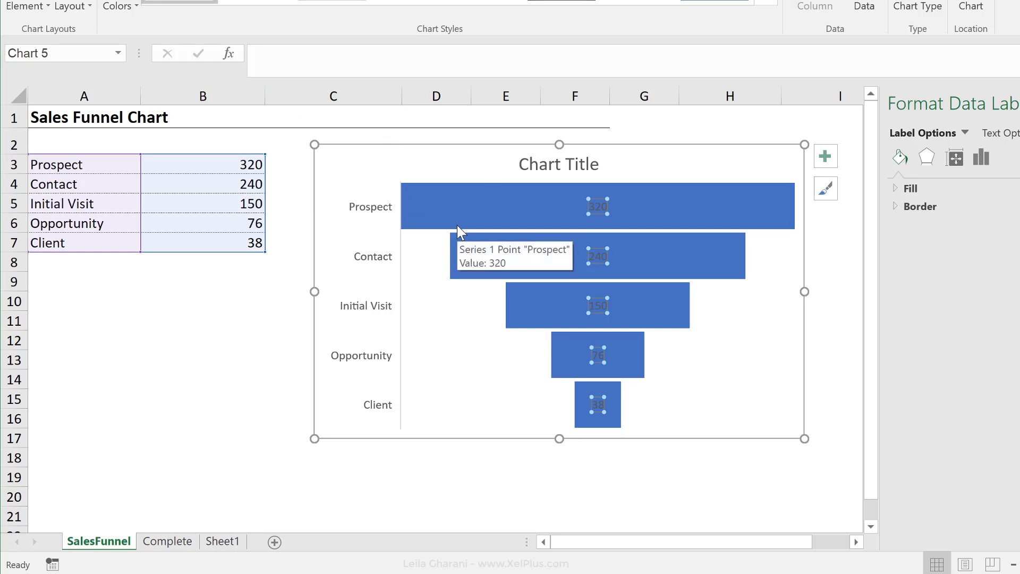
pyautogui.click(449, 222)
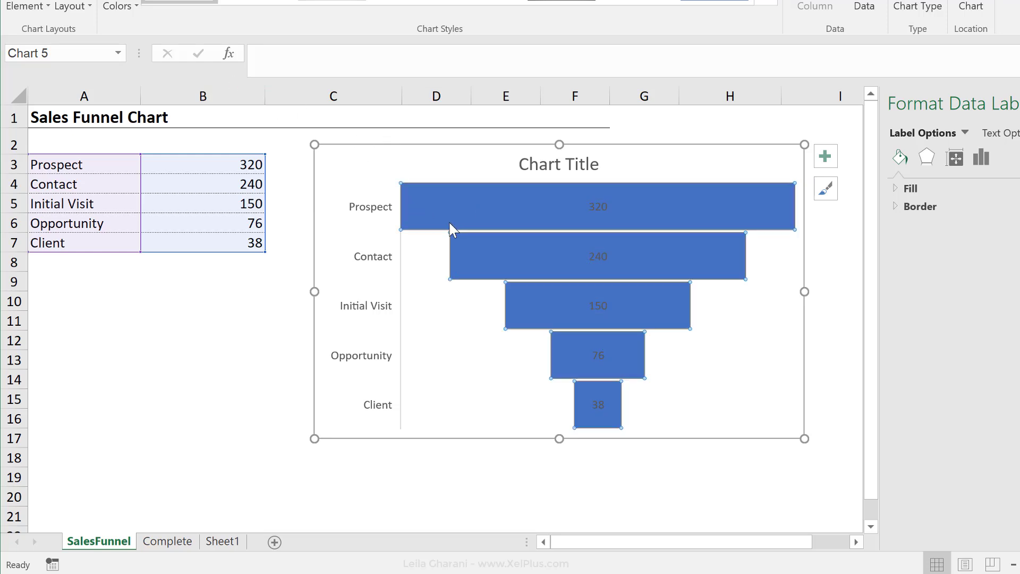
pyautogui.click(451, 222)
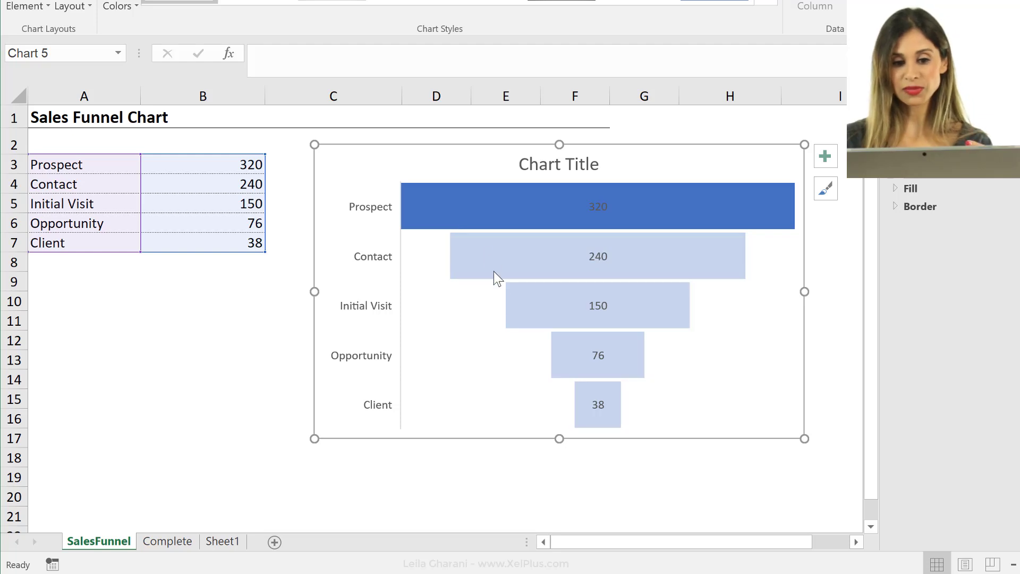
pyautogui.moveTo(478, 217)
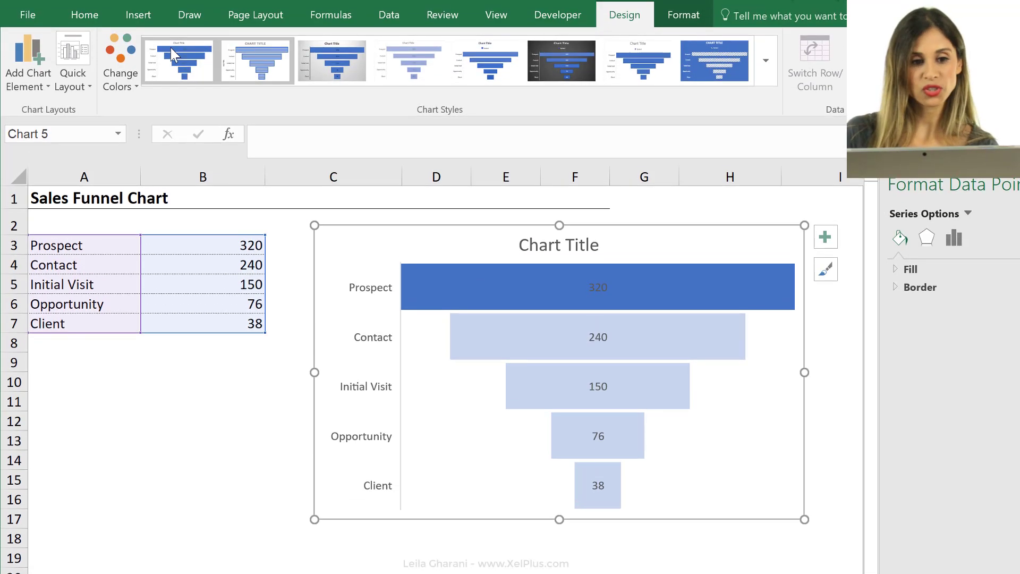
pyautogui.click(87, 12)
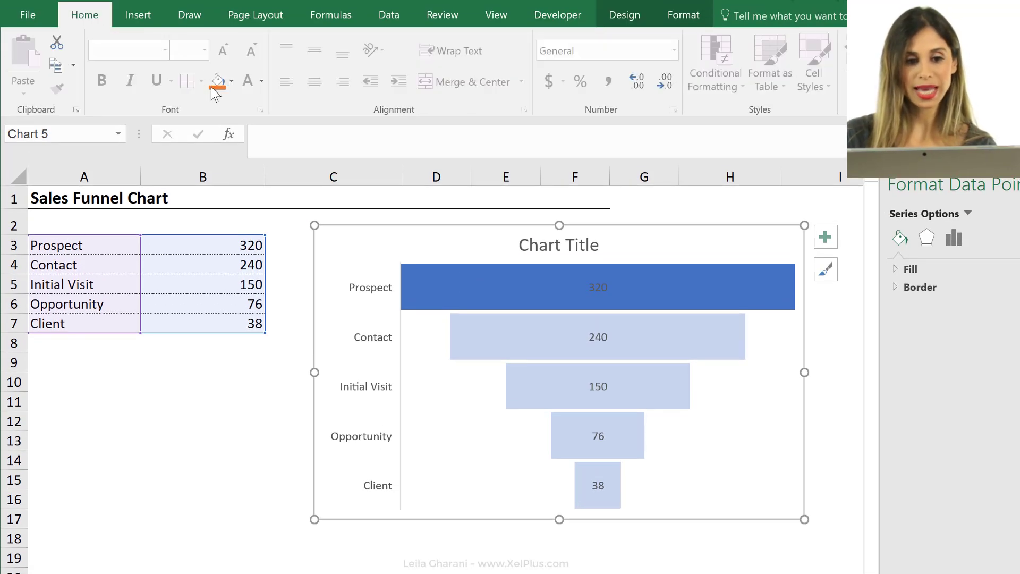
pyautogui.click(230, 86)
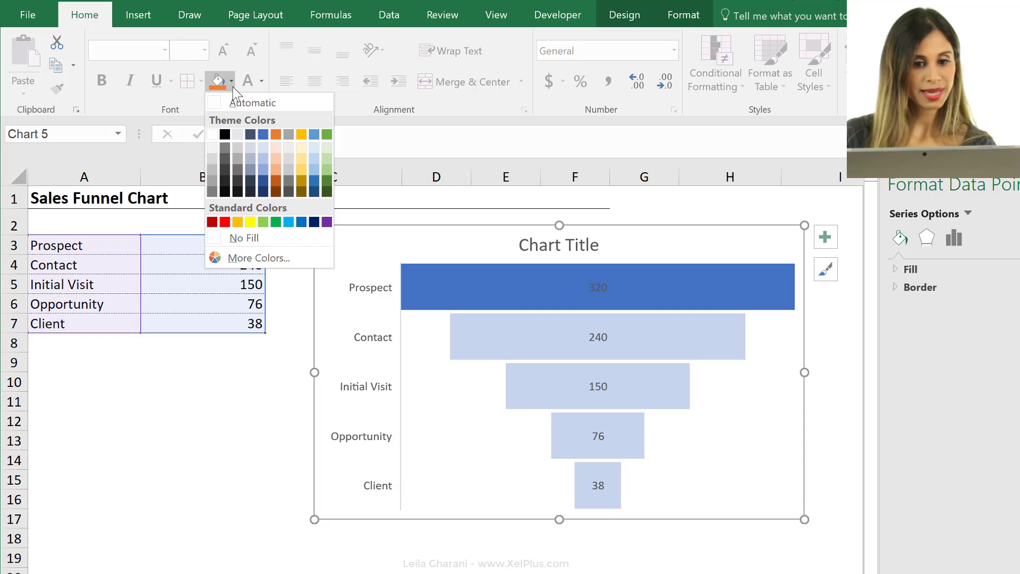
pyautogui.click(303, 170)
# Fill the Contact bar with light orange, then deselect the chart
pyautogui.click(476, 330)
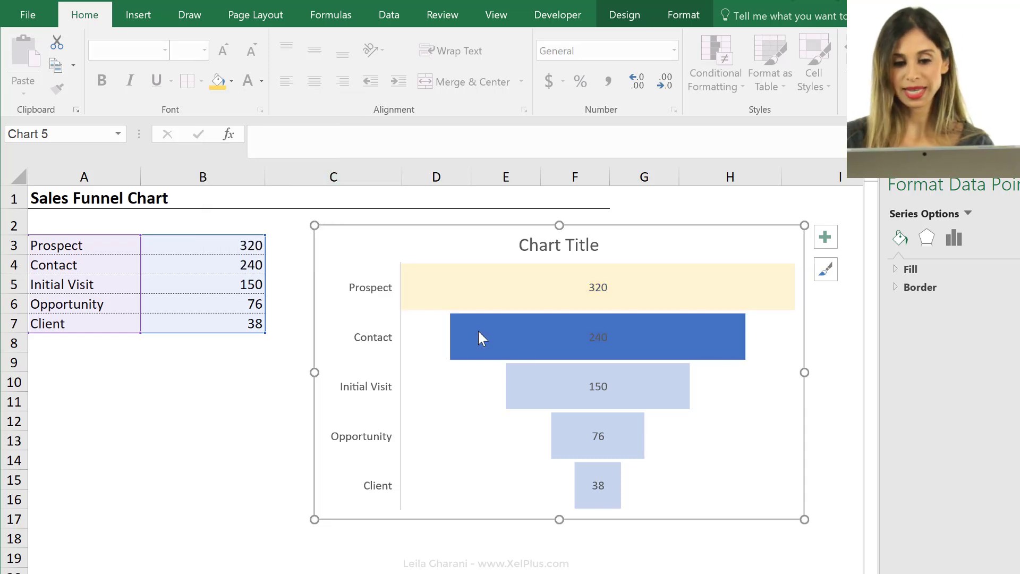
pyautogui.click(478, 329)
pyautogui.click(477, 329)
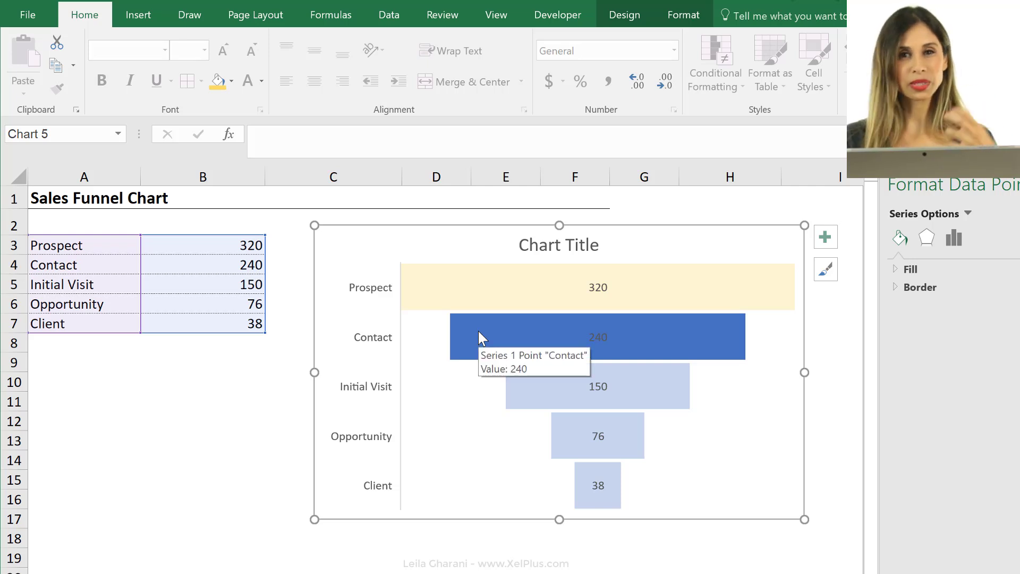
pyautogui.click(232, 80)
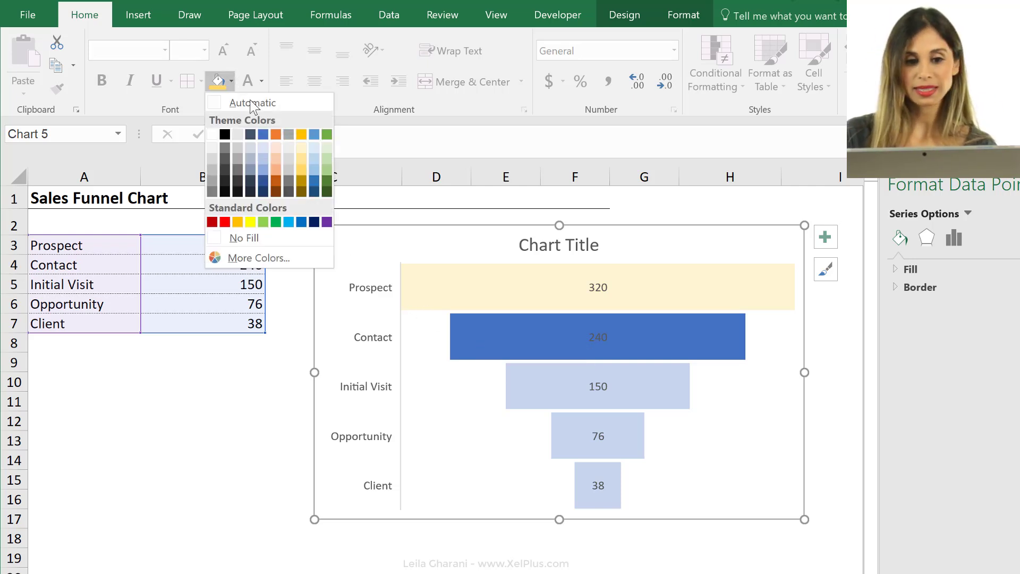
pyautogui.click(276, 172)
pyautogui.click(224, 376)
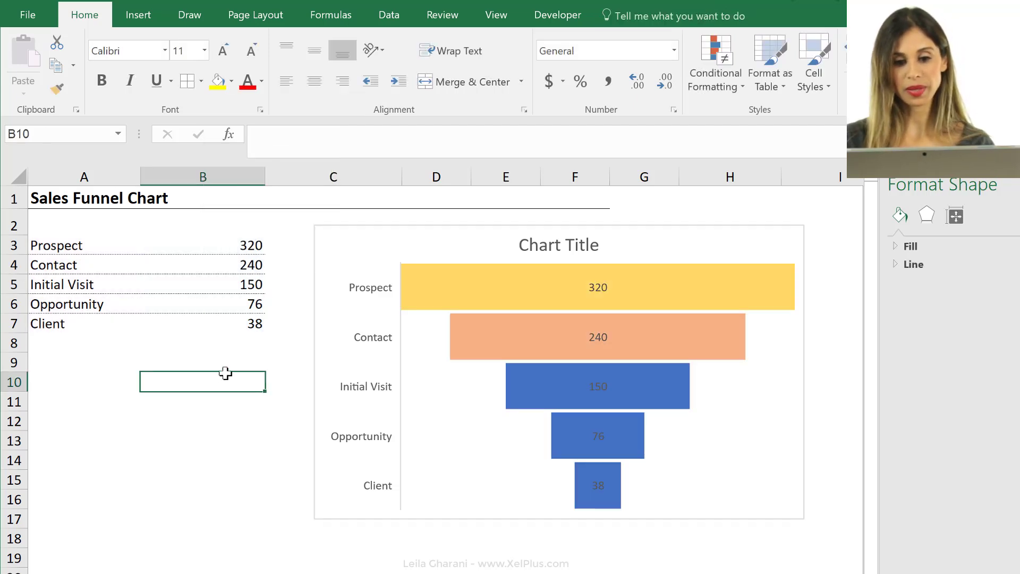
pyautogui.click(145, 480)
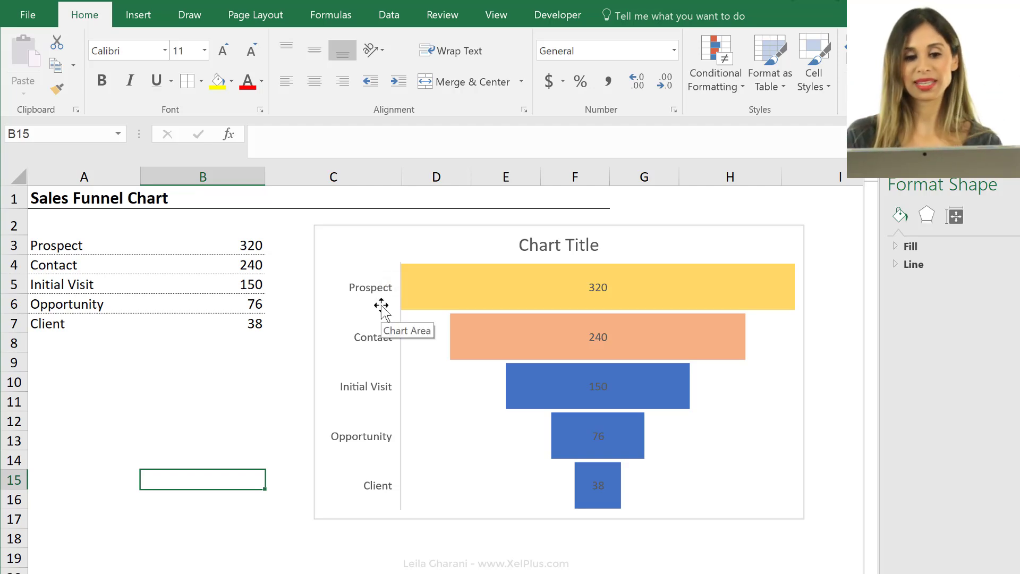
# Insert an Inverted Pyramid SmartArt graphic from the Pyramid category
pyautogui.click(143, 533)
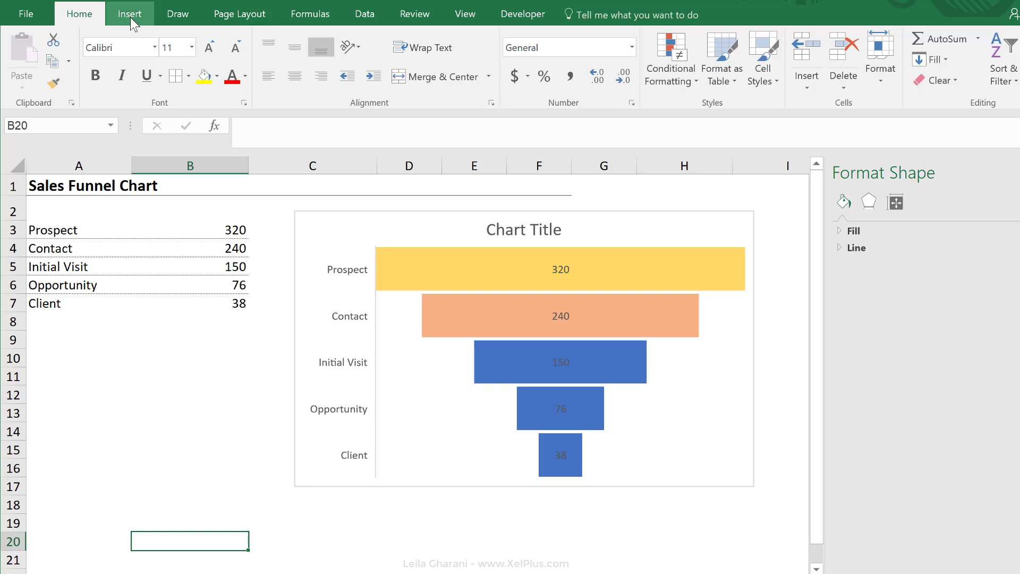
pyautogui.click(132, 24)
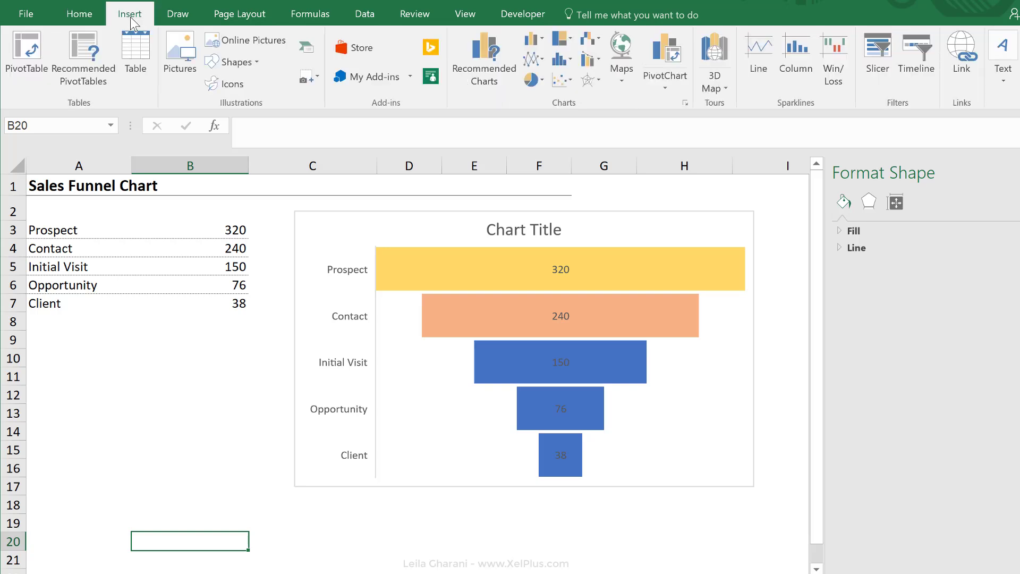
pyautogui.click(313, 56)
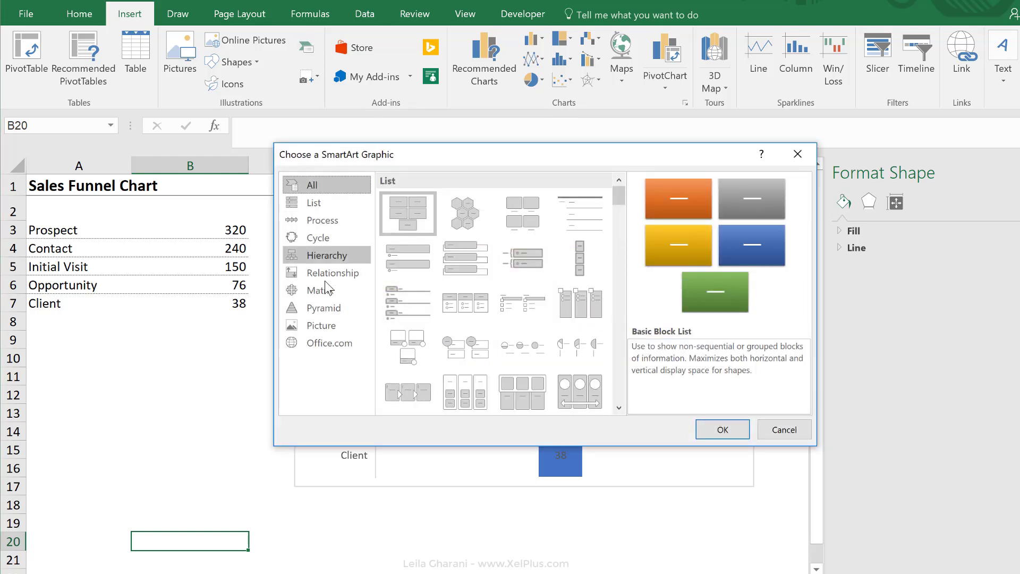
pyautogui.click(325, 309)
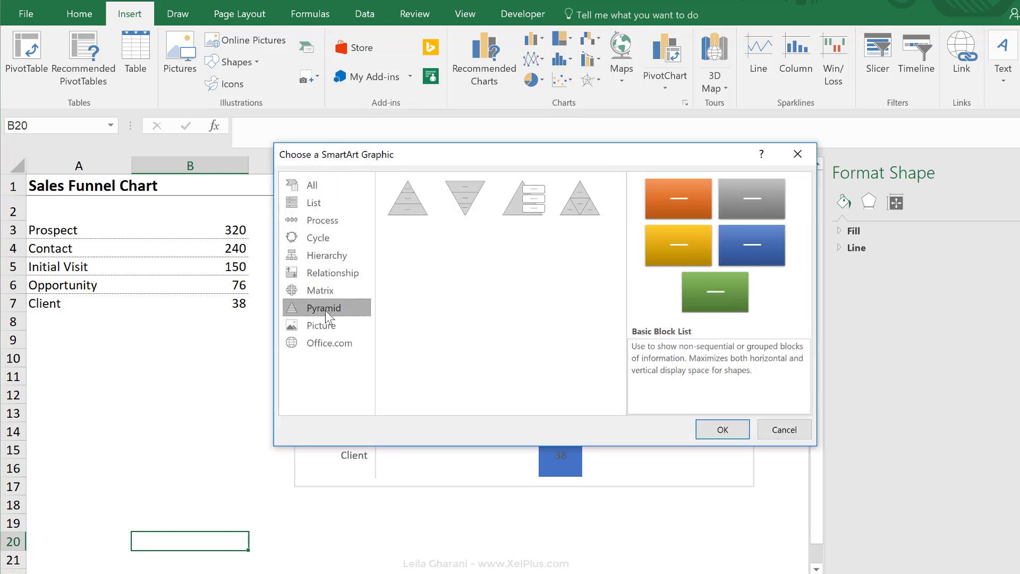
pyautogui.click(462, 209)
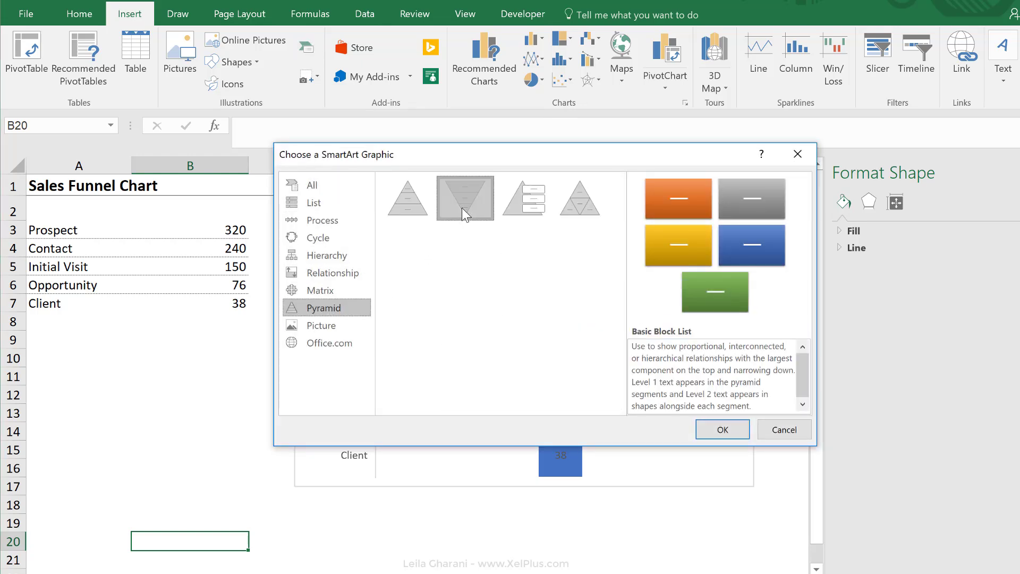
pyautogui.click(724, 432)
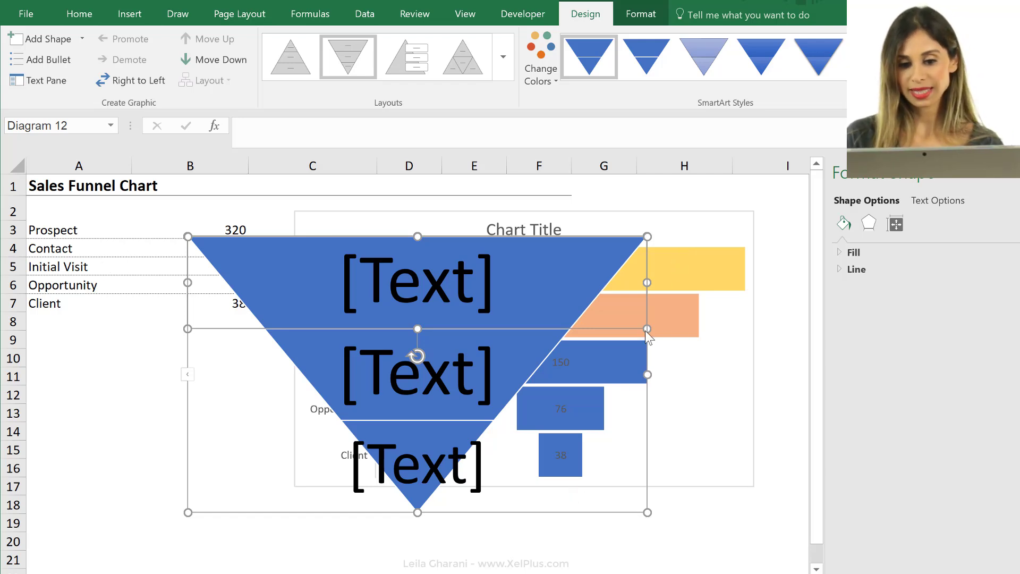
# Add two bands for five tiers, then convert the SmartArt to ordinary shapes
pyautogui.click(38, 39)
pyautogui.click(37, 37)
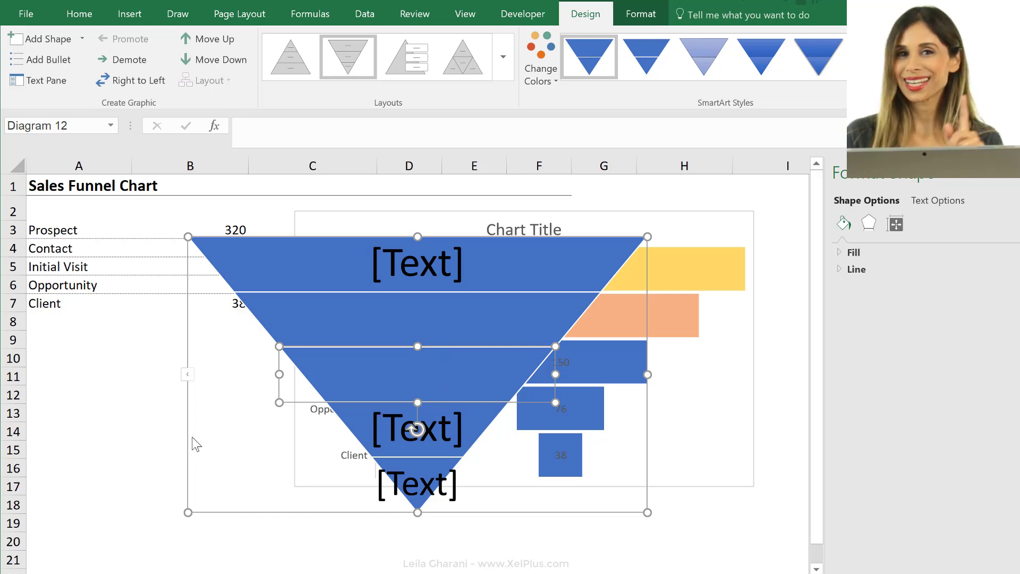
pyautogui.click(188, 434)
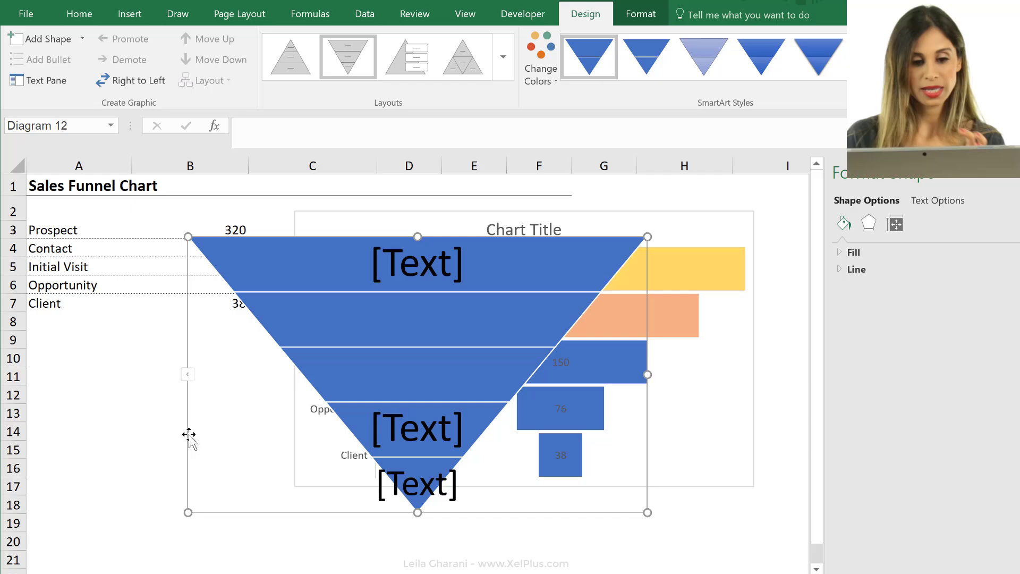
pyautogui.rightClick(189, 435)
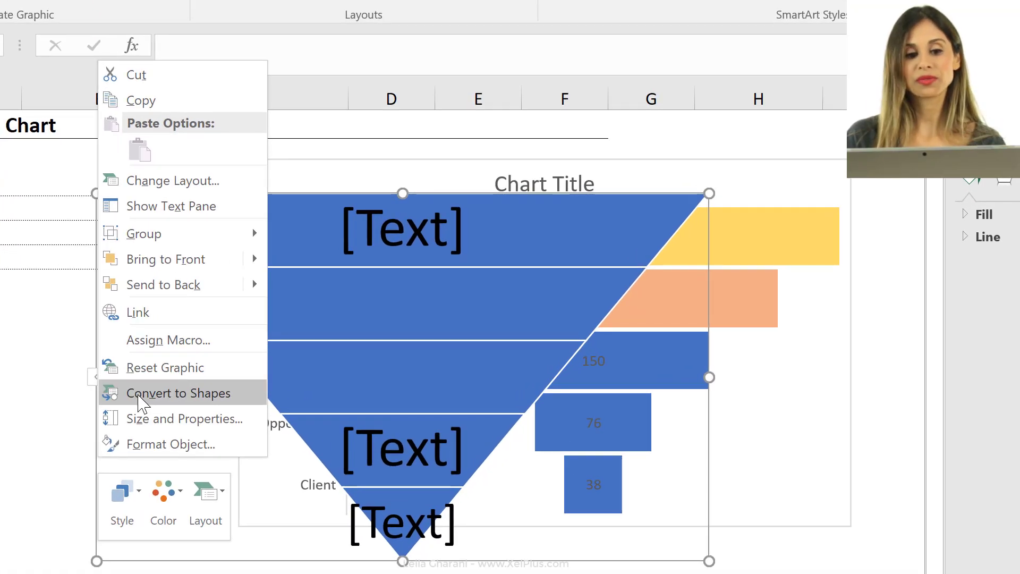
pyautogui.click(139, 397)
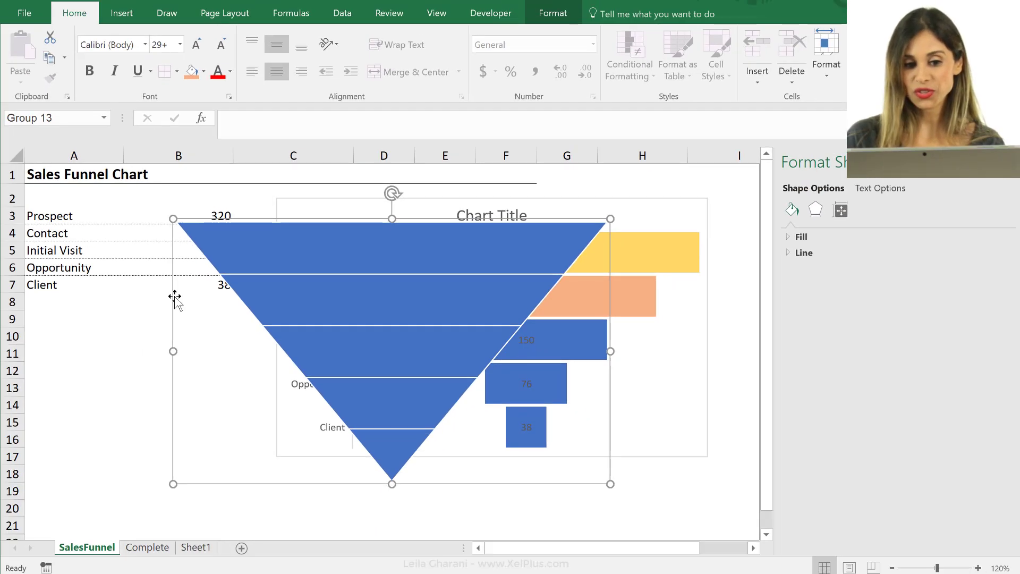
# Move the funnel shape group below the chart and fill its top band gold
pyautogui.moveTo(156, 299); pyautogui.dragTo(41, 515)
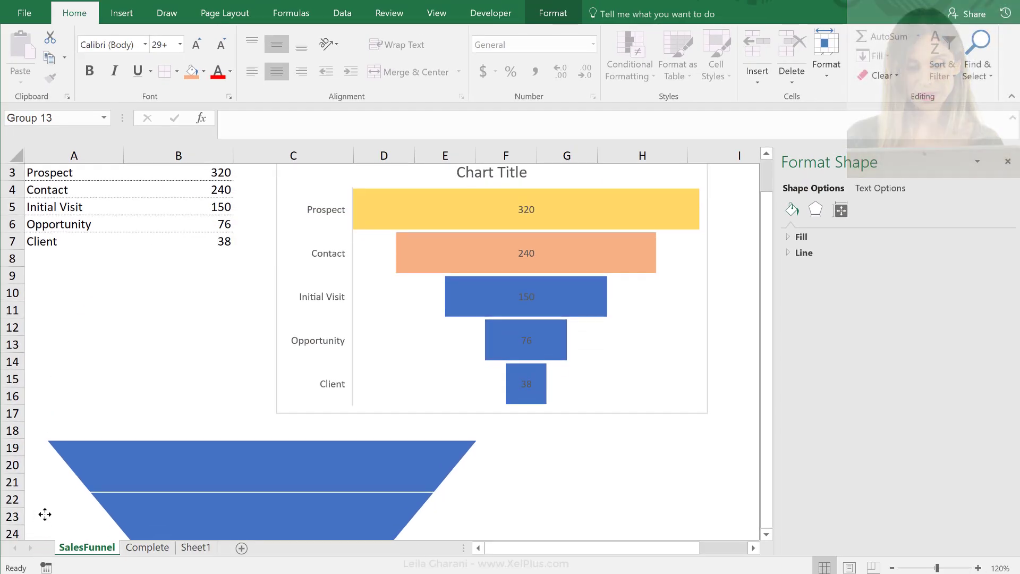
pyautogui.click(159, 377)
pyautogui.scroll(-2, 164, 382)
pyautogui.click(187, 364)
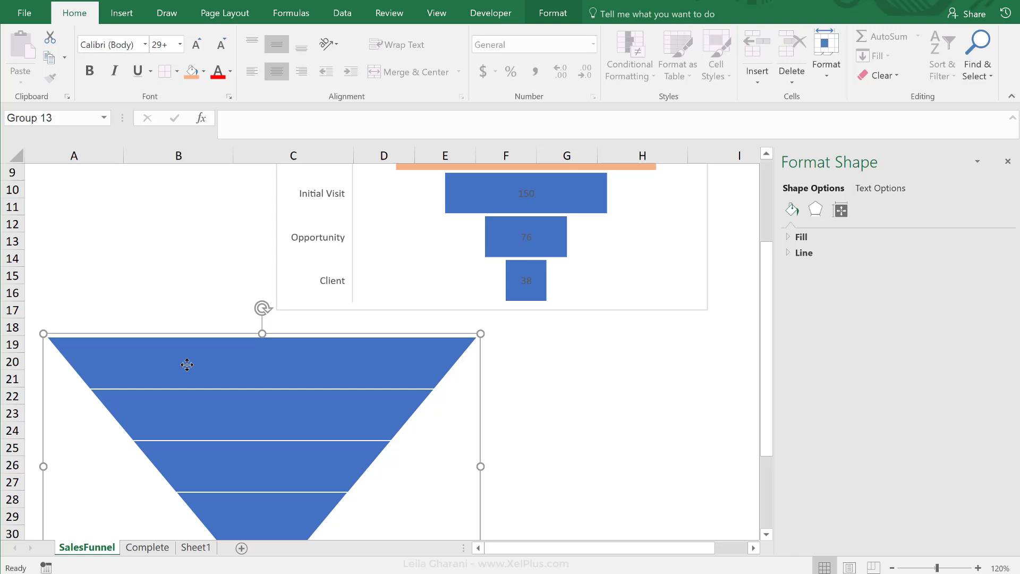
pyautogui.click(188, 364)
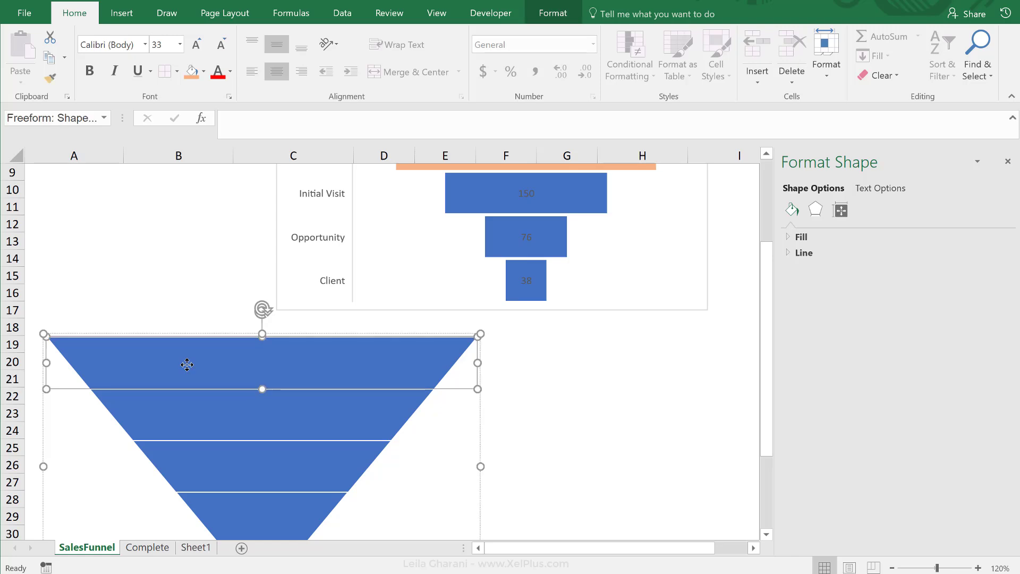
pyautogui.click(204, 77)
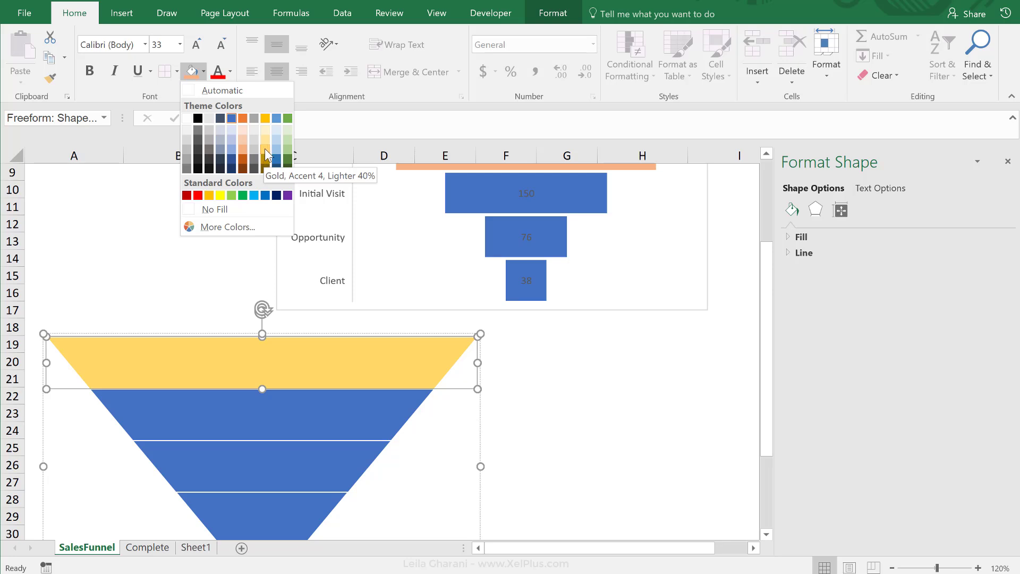
pyautogui.click(264, 151)
# Fill the second band orange and the bottom triangle green
pyautogui.click(227, 415)
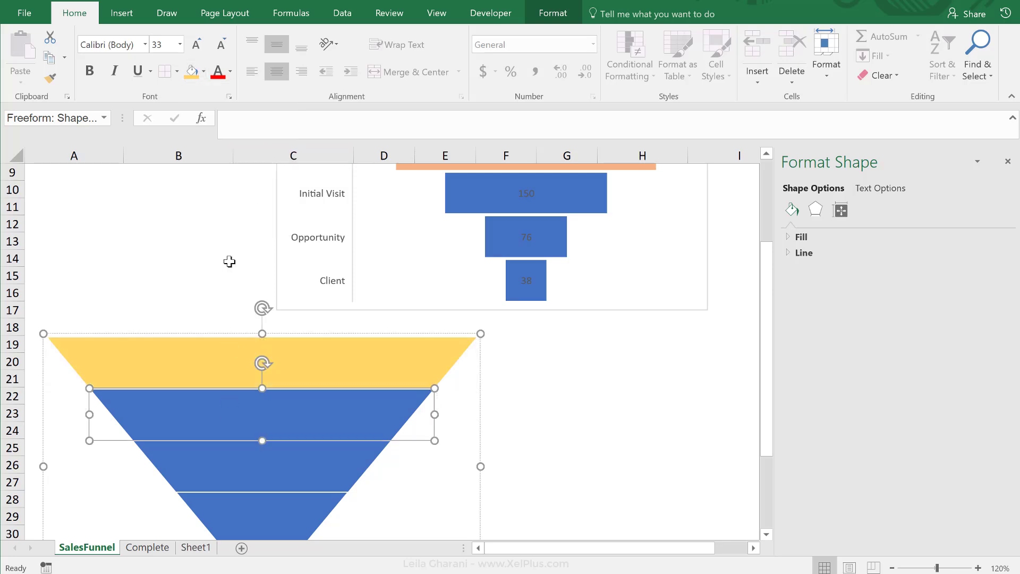
pyautogui.click(203, 71)
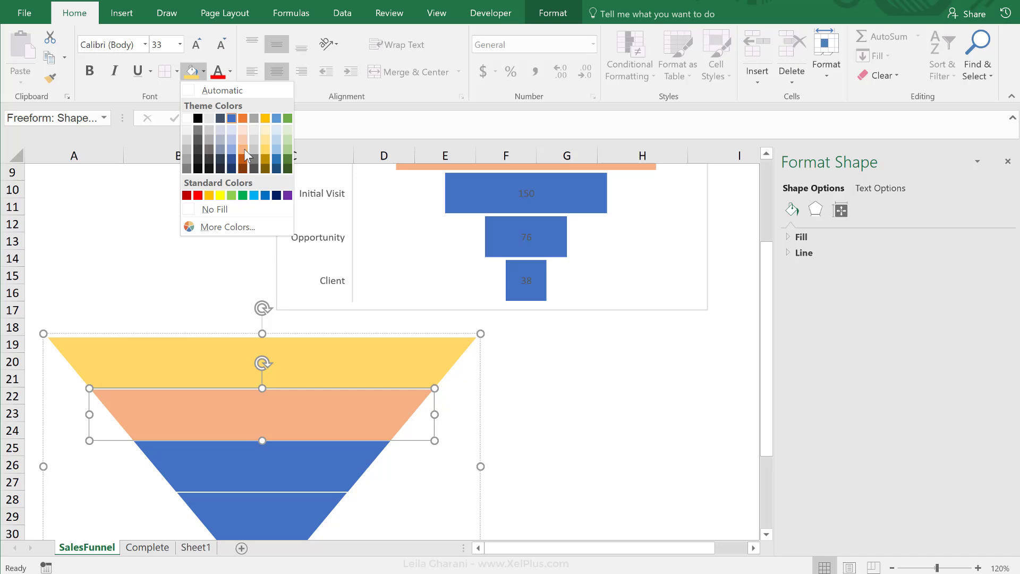
pyautogui.click(244, 149)
pyautogui.press('Tab')
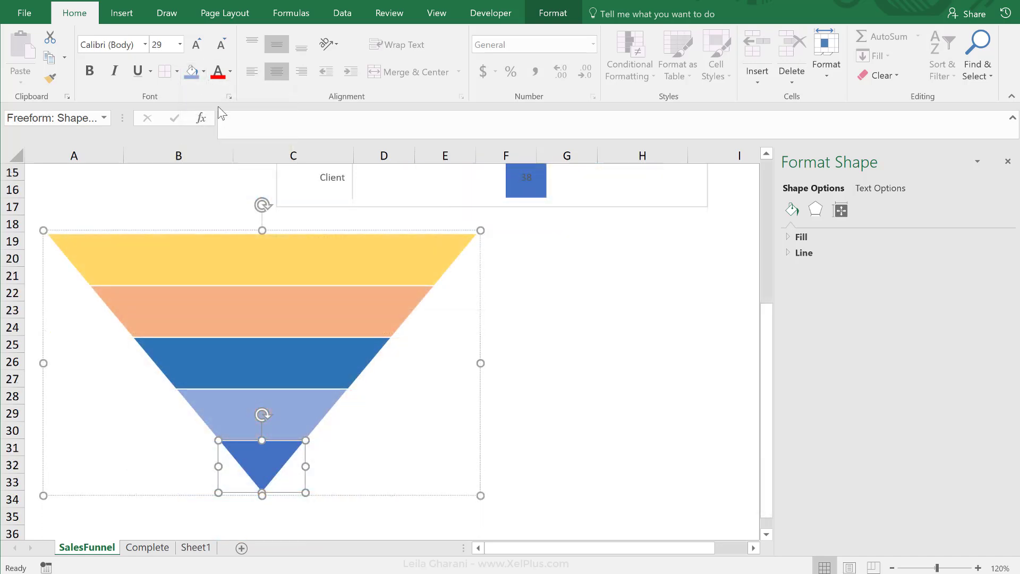
pyautogui.click(204, 71)
pyautogui.click(290, 145)
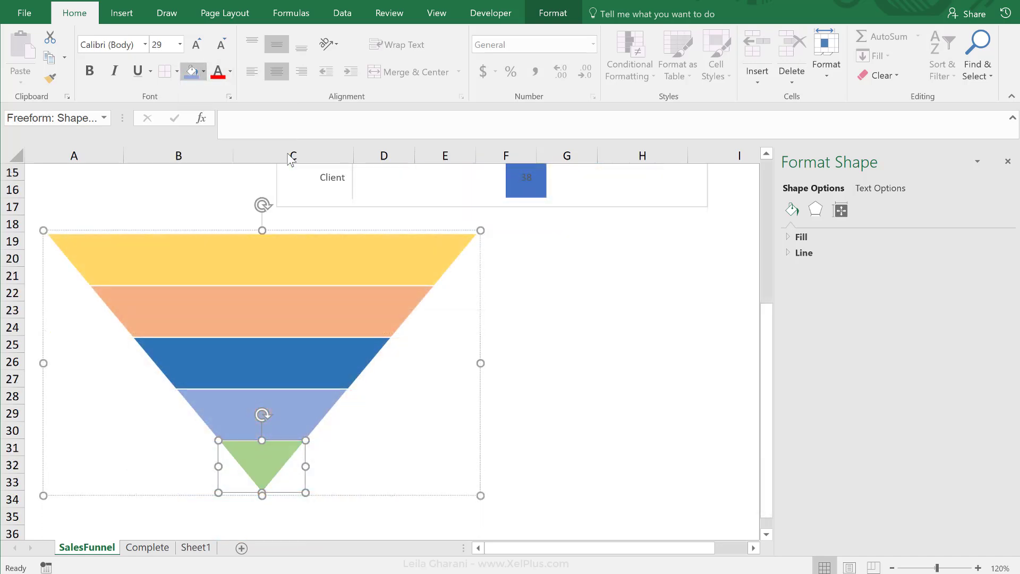
pyautogui.click(610, 349)
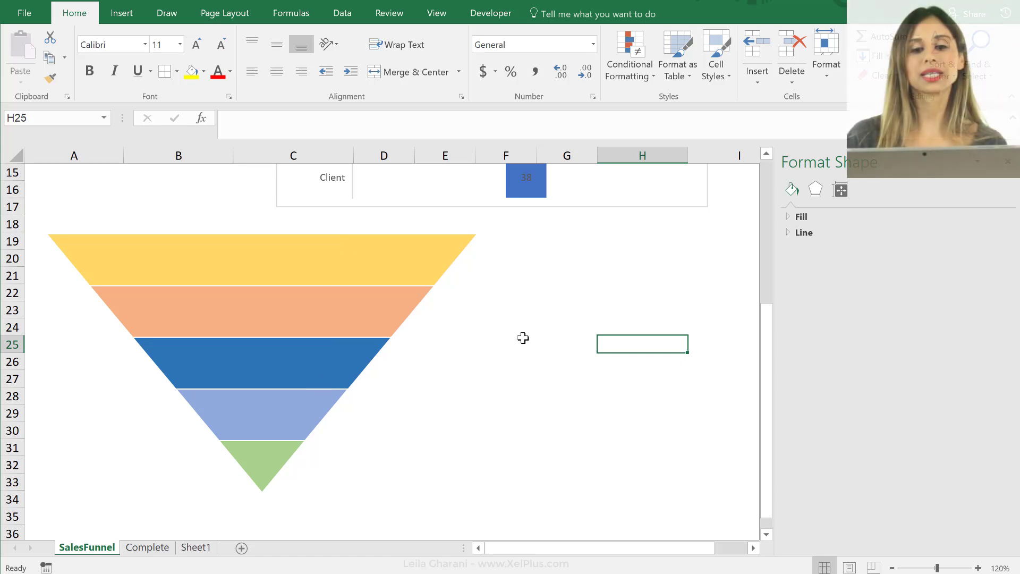
pyautogui.scroll(2, 523, 338)
pyautogui.scroll(3, 522, 338)
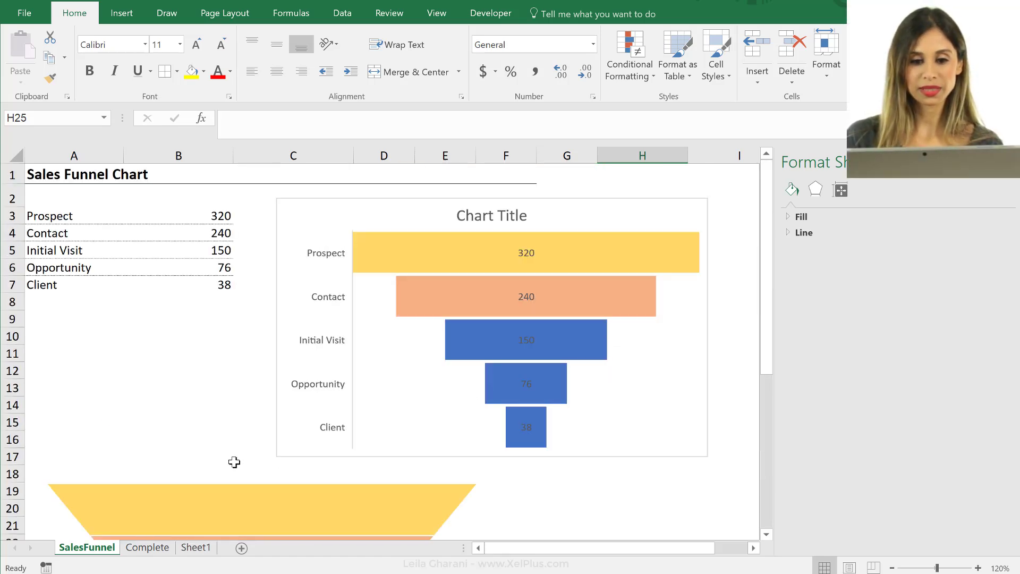
pyautogui.click(174, 399)
pyautogui.scroll(-1, 173, 399)
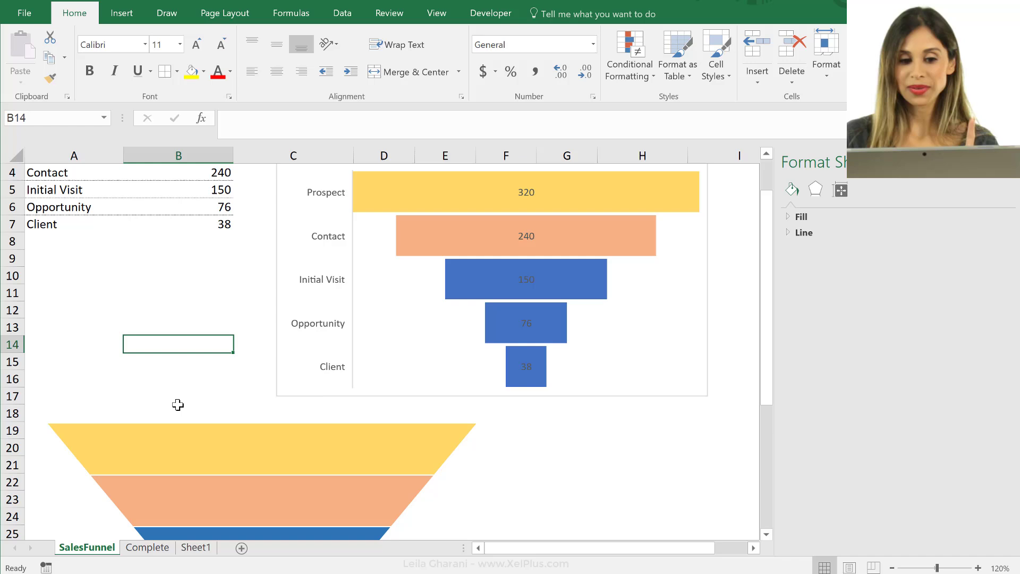
pyautogui.click(203, 453)
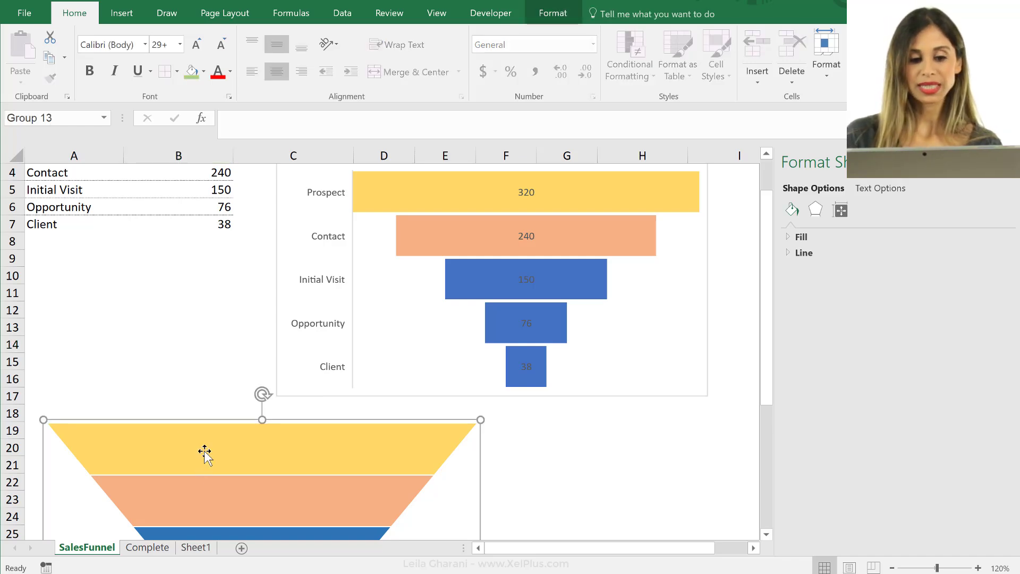
pyautogui.click(205, 454)
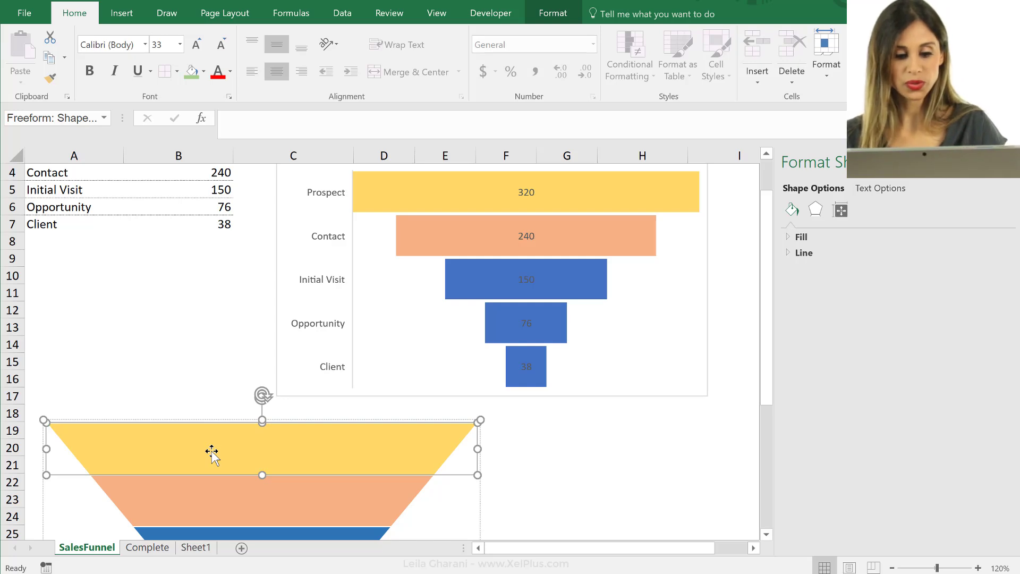
pyautogui.click(212, 355)
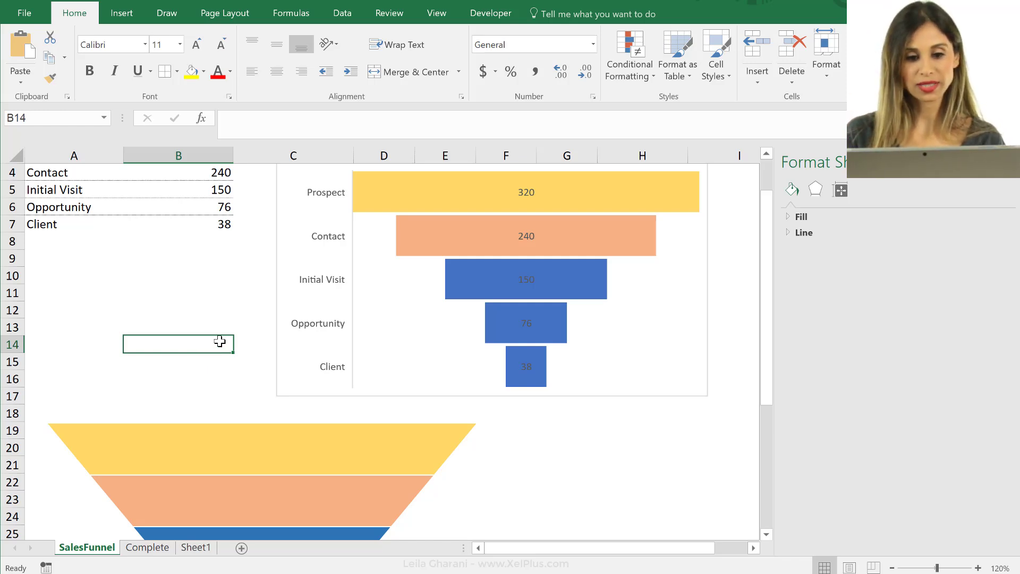
pyautogui.scroll(1, 360, 301)
pyautogui.click(426, 248)
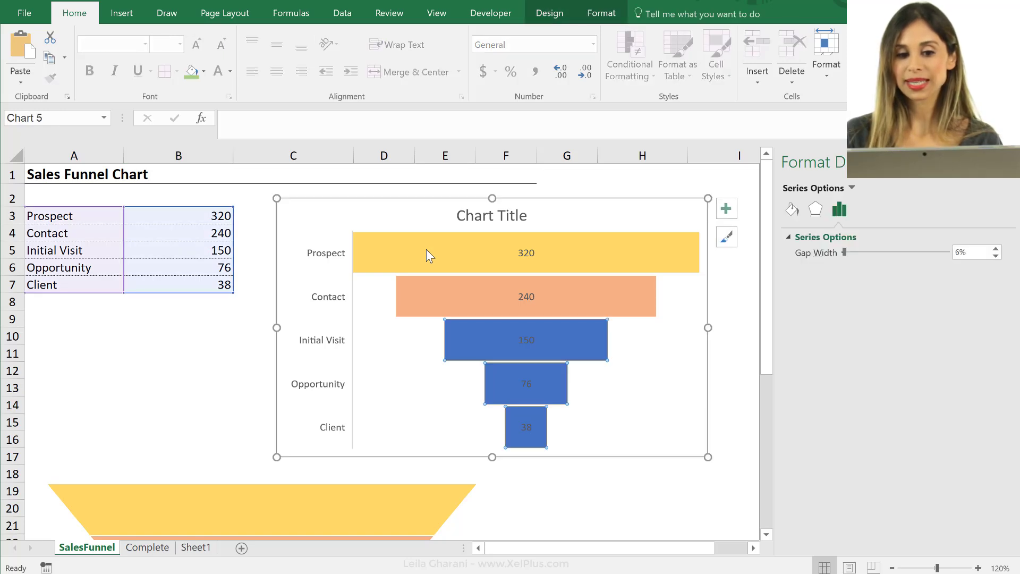
pyautogui.click(427, 250)
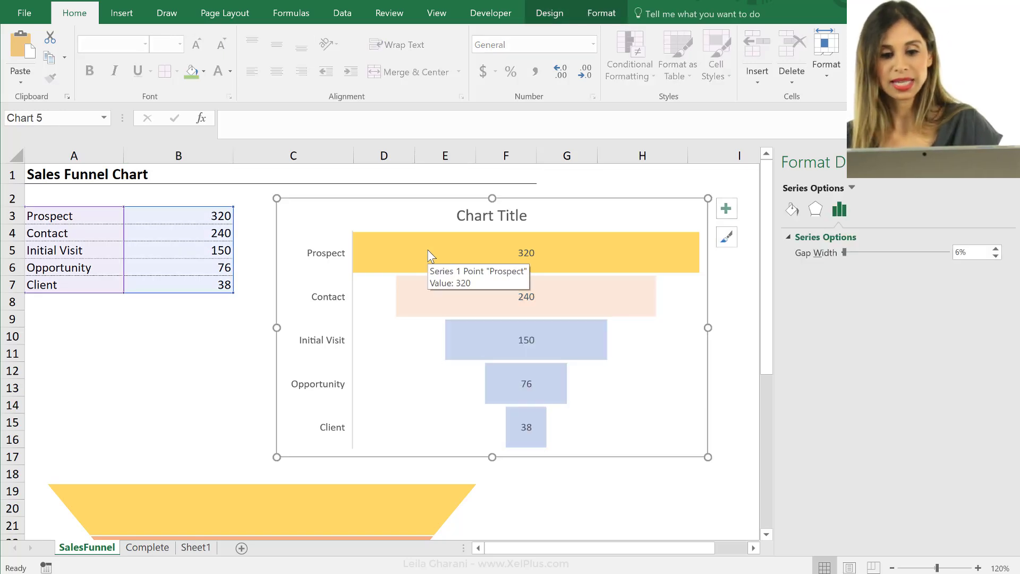
pyautogui.hotkey('ctrl', 'v')
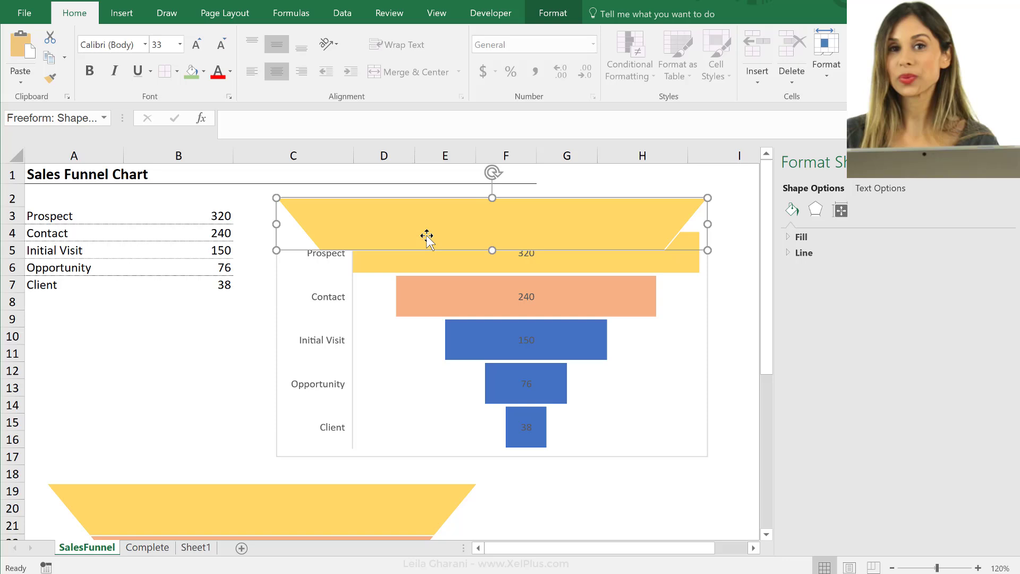
pyautogui.moveTo(423, 235); pyautogui.dragTo(302, 383)
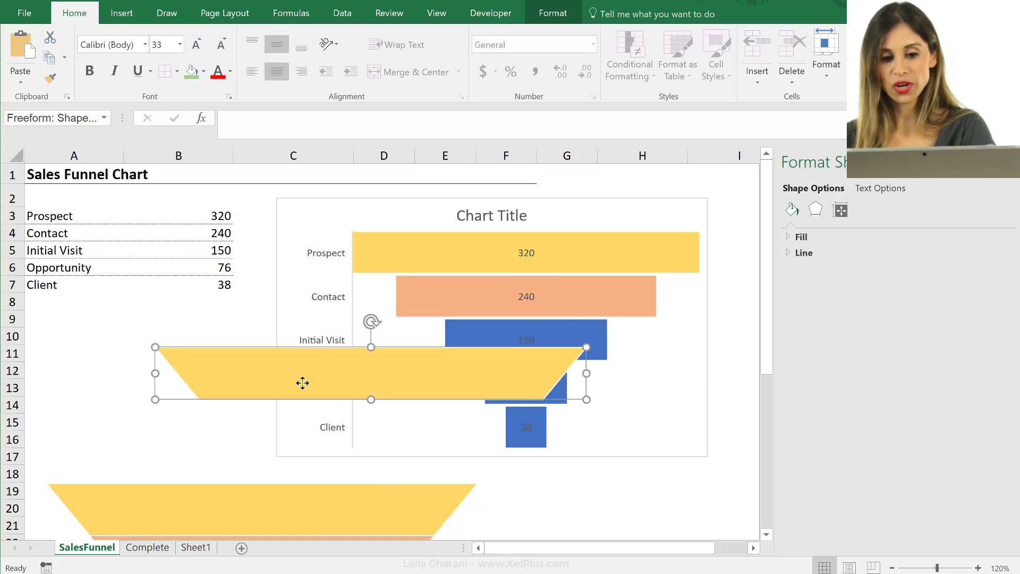
pyautogui.hotkey('ctrl', 'x')
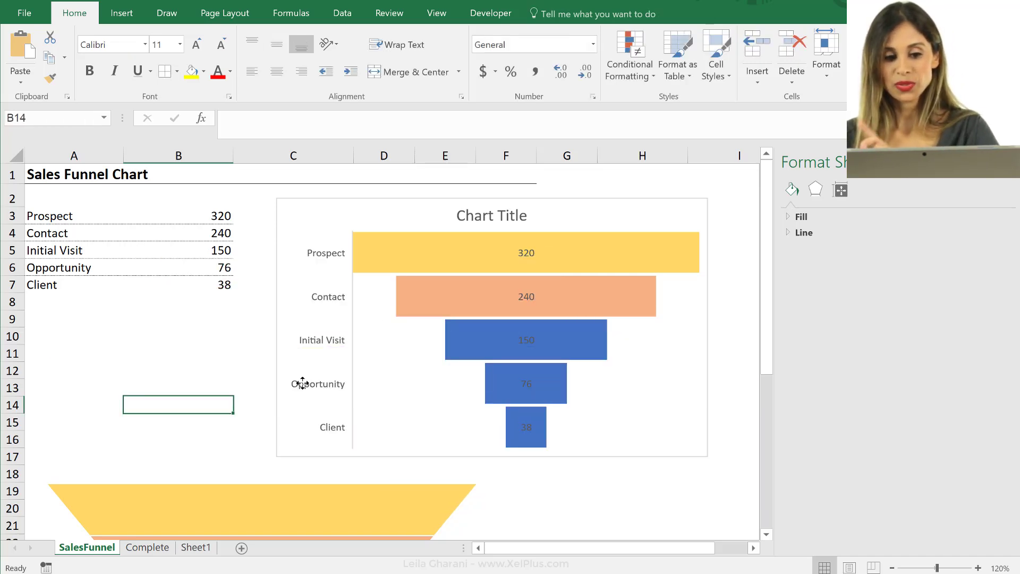
pyautogui.click(413, 257)
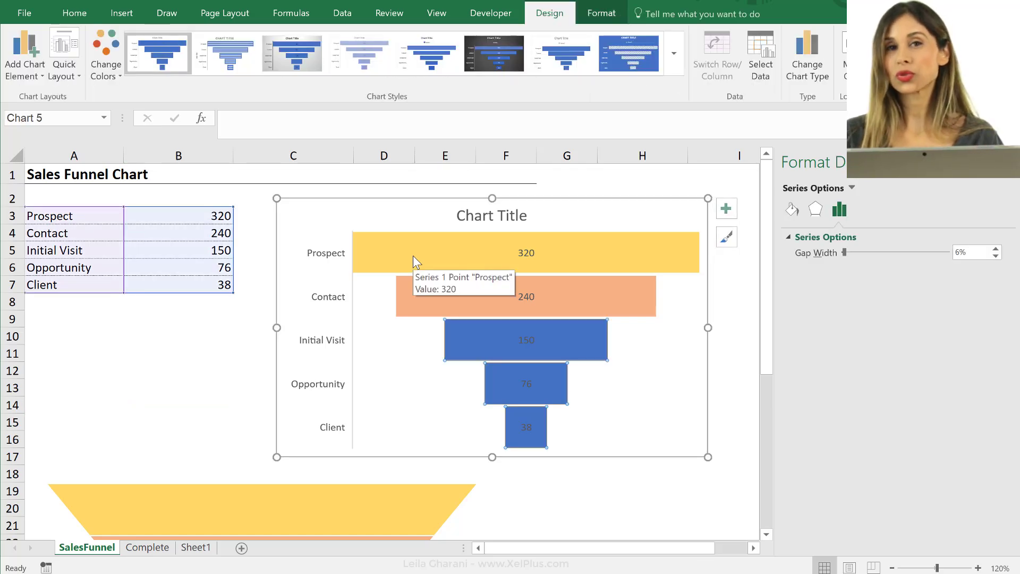
# Give the Prospect bar a picture fill using the copied yellow trapezoid from the clipboard
pyautogui.click(413, 256)
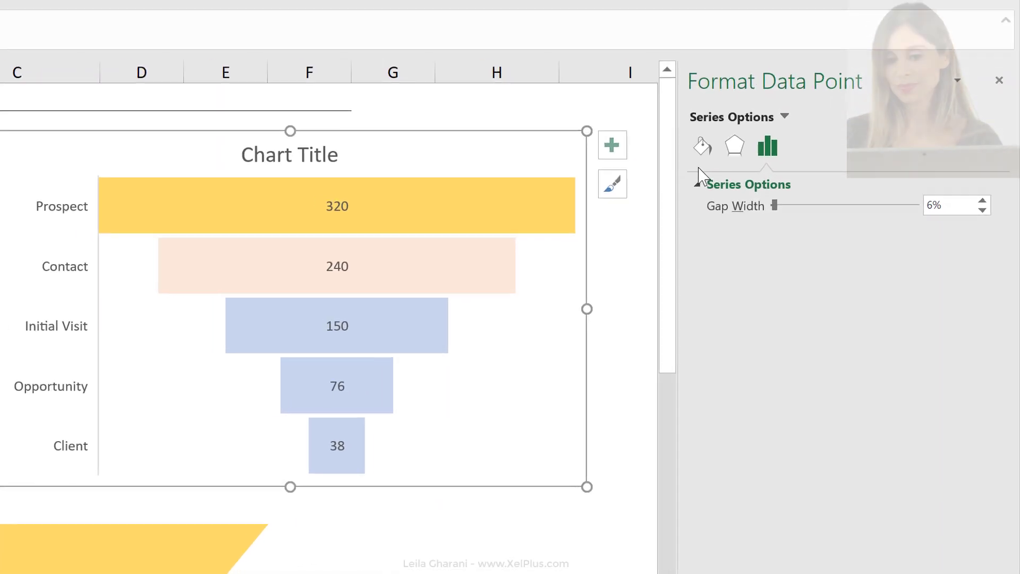
pyautogui.click(702, 146)
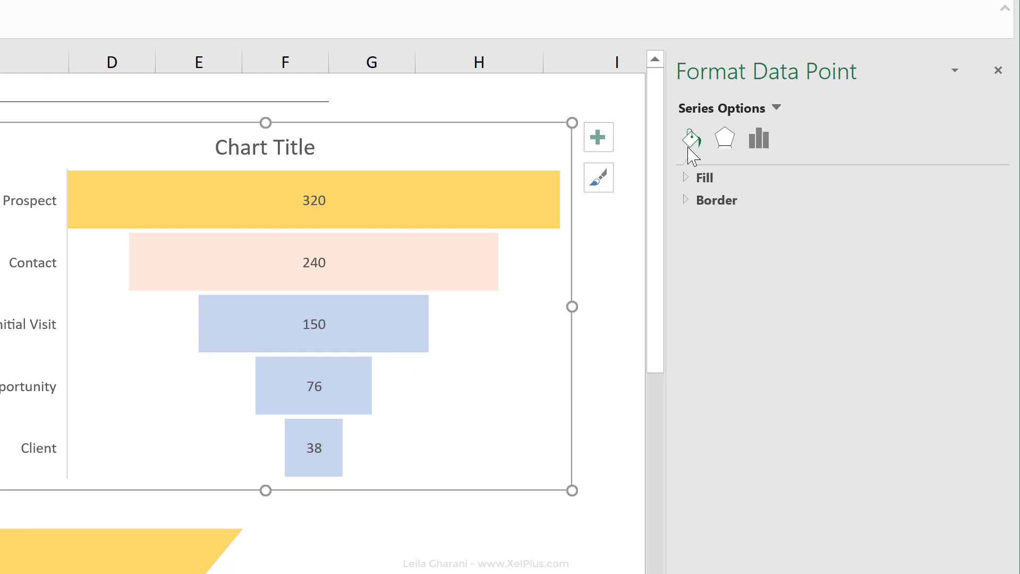
pyautogui.click(699, 179)
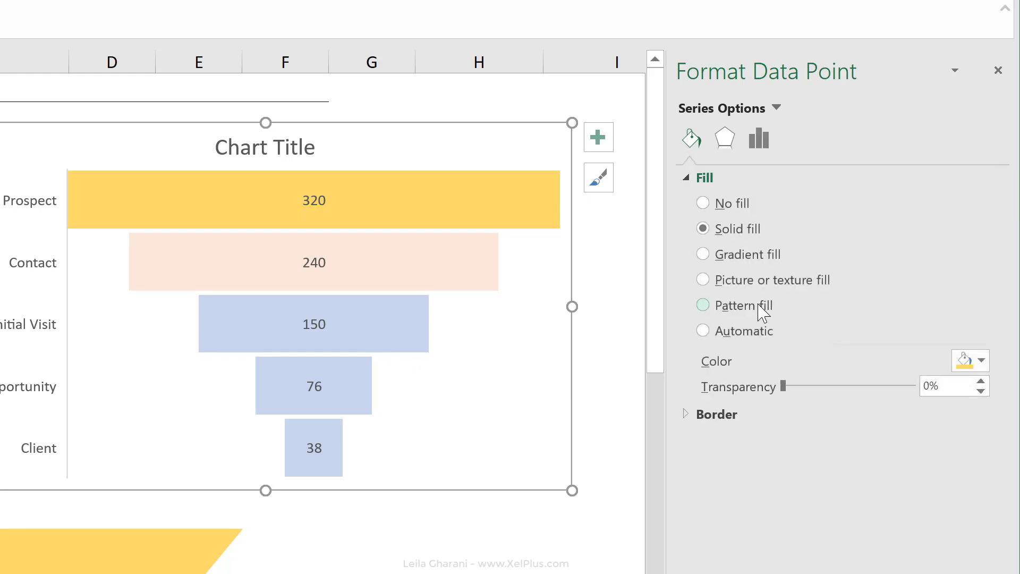
pyautogui.click(740, 282)
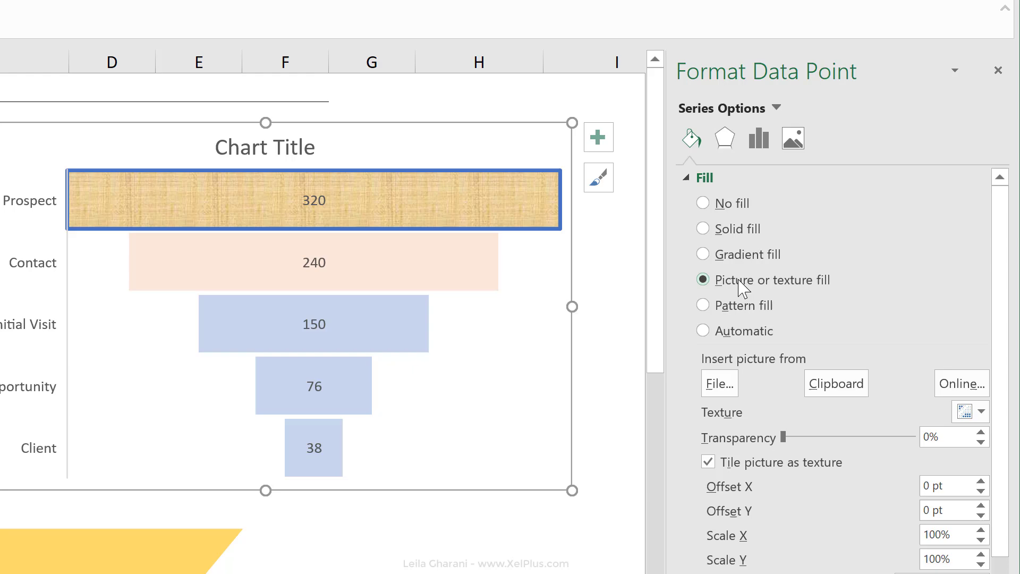
pyautogui.click(828, 392)
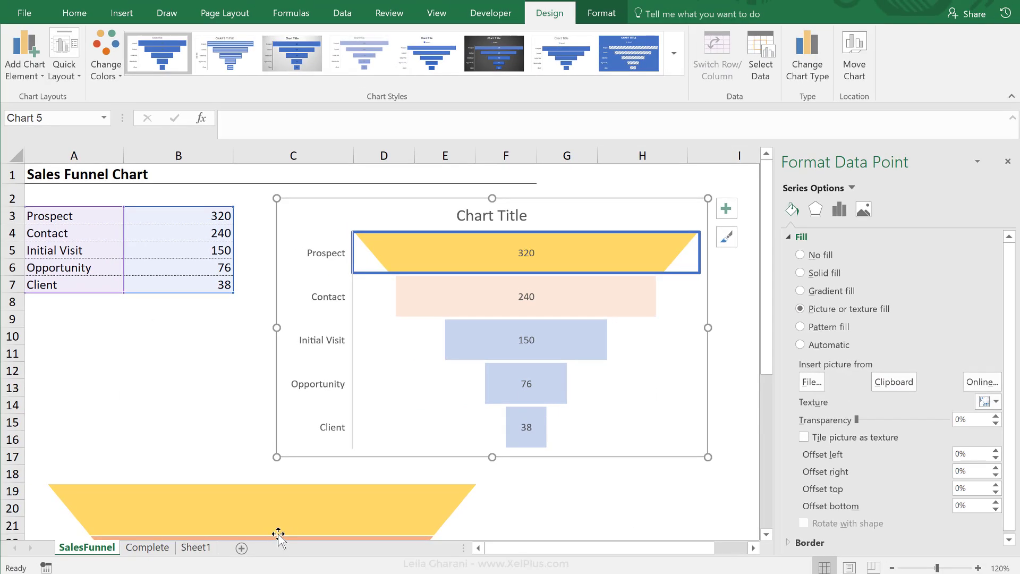
pyautogui.click(141, 385)
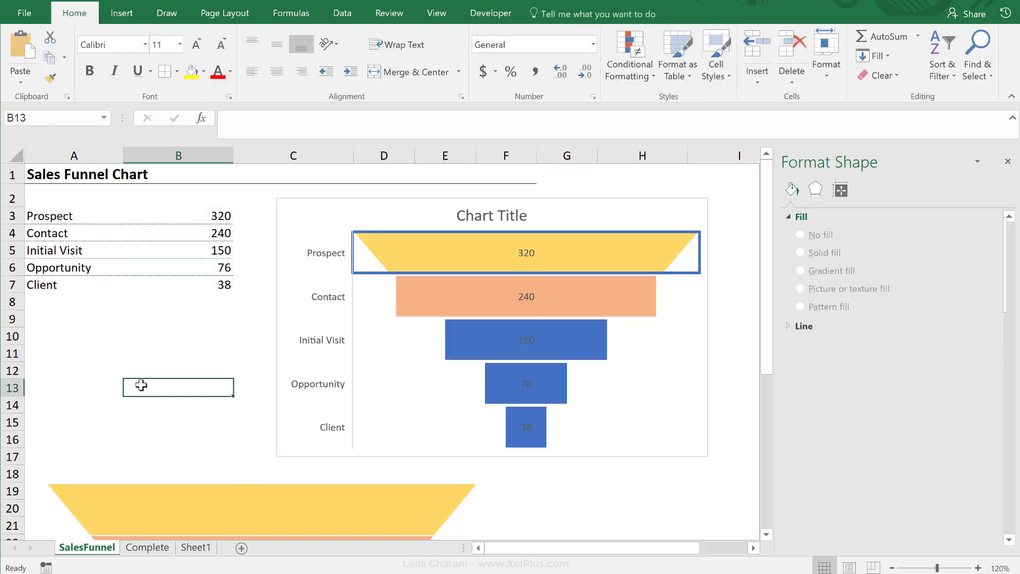
pyautogui.moveTo(370, 271)
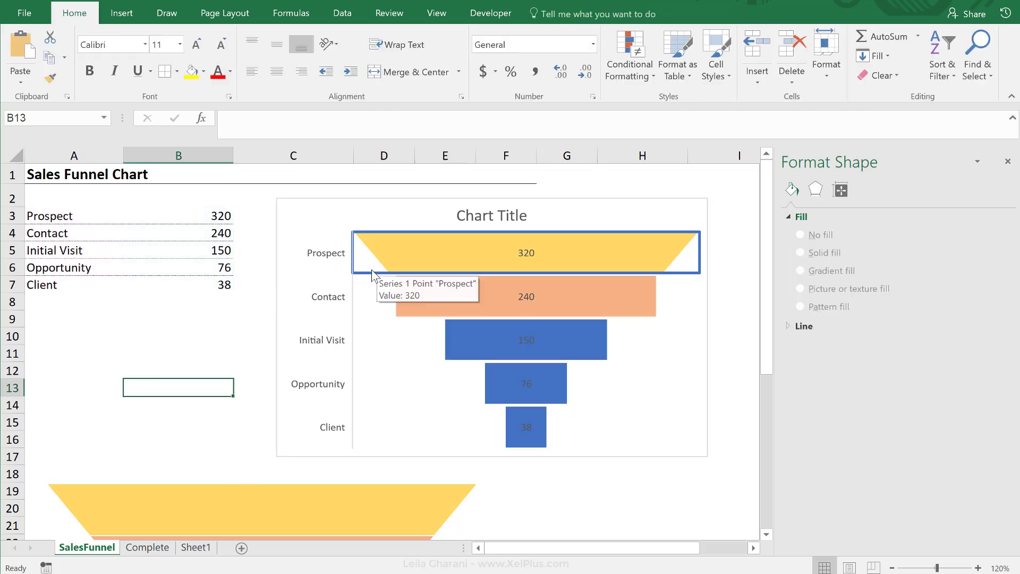
pyautogui.click(371, 272)
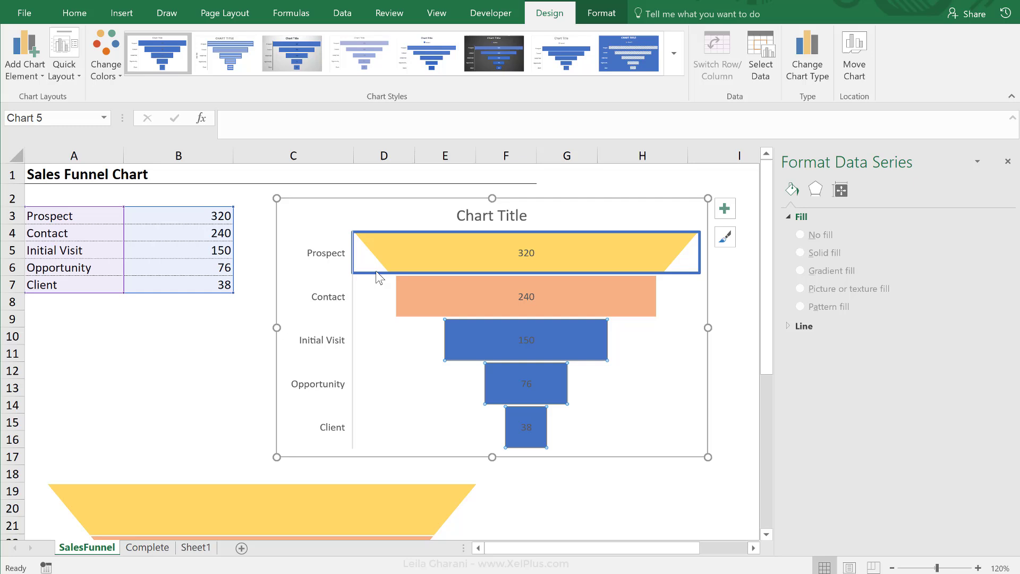
pyautogui.click(372, 271)
pyautogui.click(715, 404)
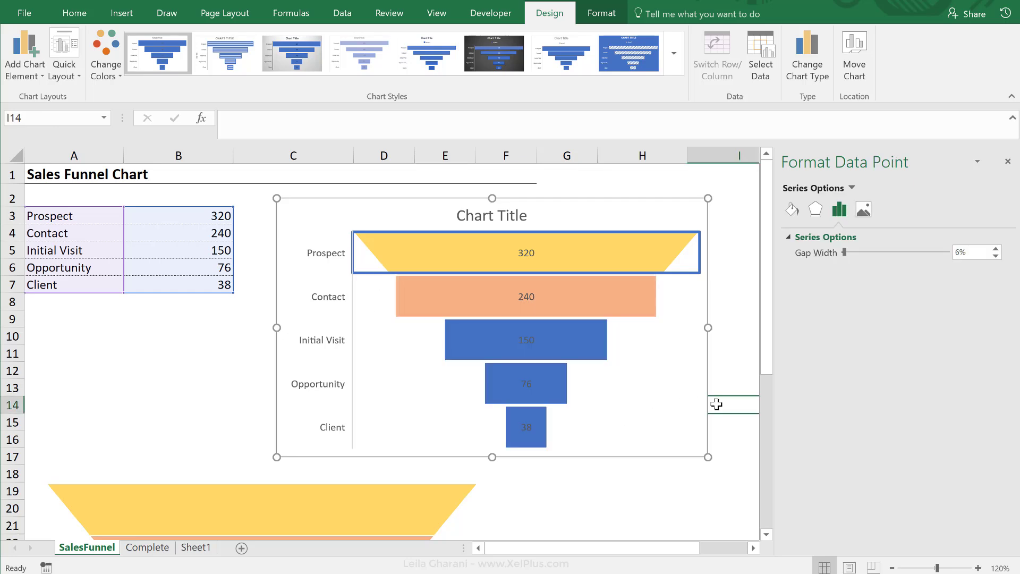
# Set the funnel chart's bar series to No Outline
pyautogui.click(553, 247)
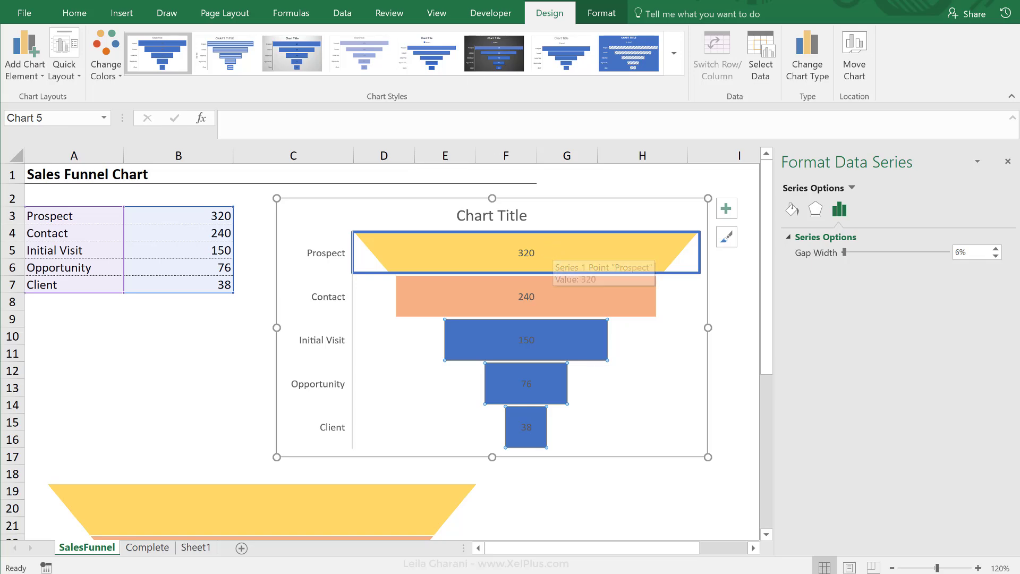
pyautogui.click(590, 16)
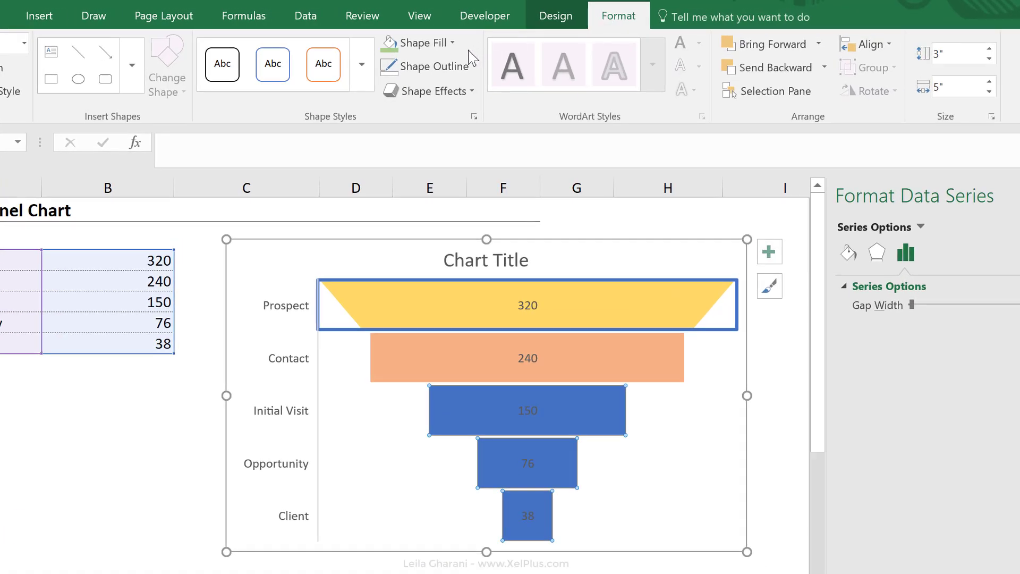
pyautogui.click(470, 66)
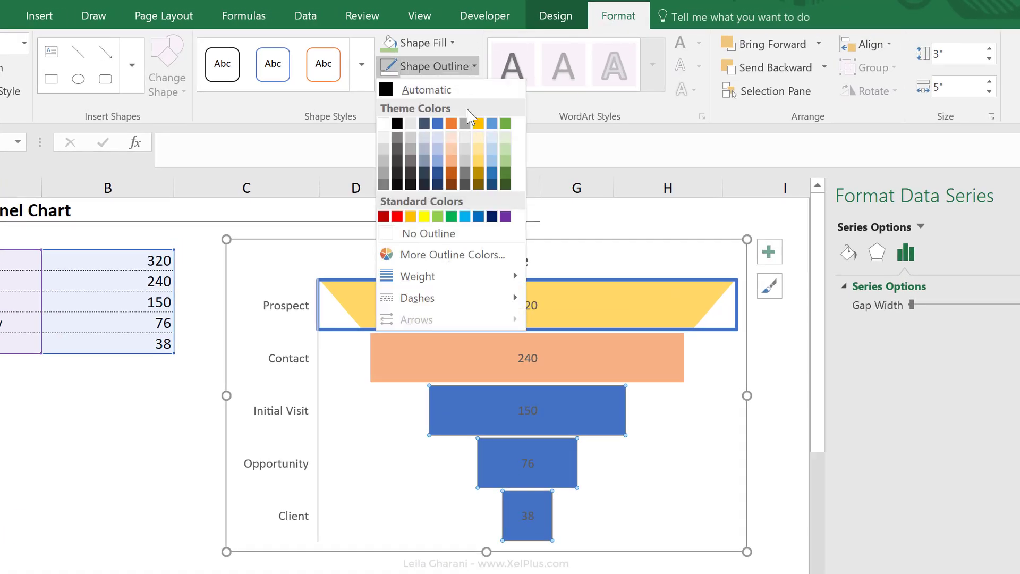
pyautogui.click(448, 234)
pyautogui.click(130, 459)
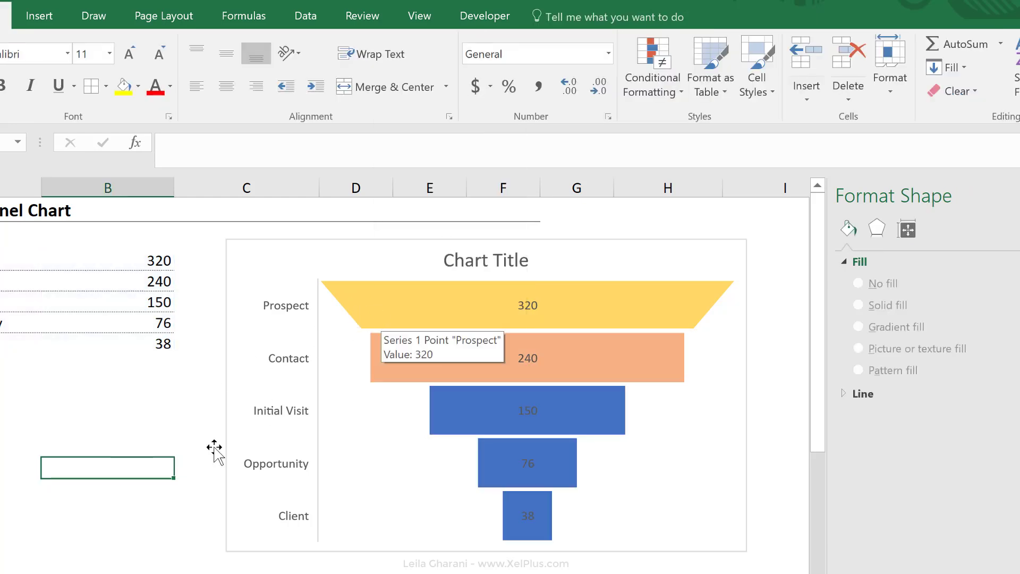
# Fill the Contact bar with the orange trapezoid copied from the funnel picture
pyautogui.scroll(-2, 96, 447)
pyautogui.click(126, 543)
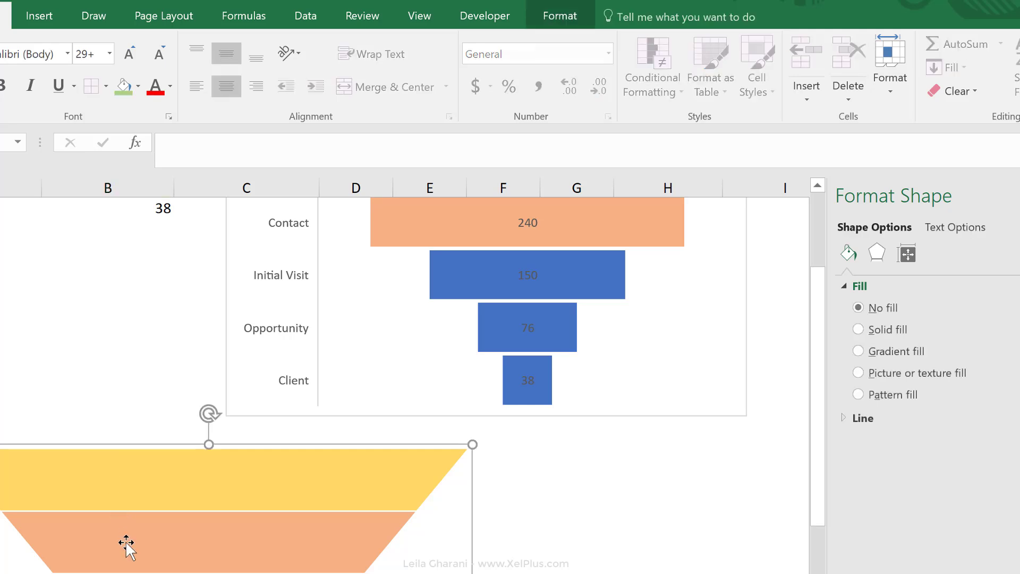
pyautogui.click(127, 543)
pyautogui.scroll(2, 119, 494)
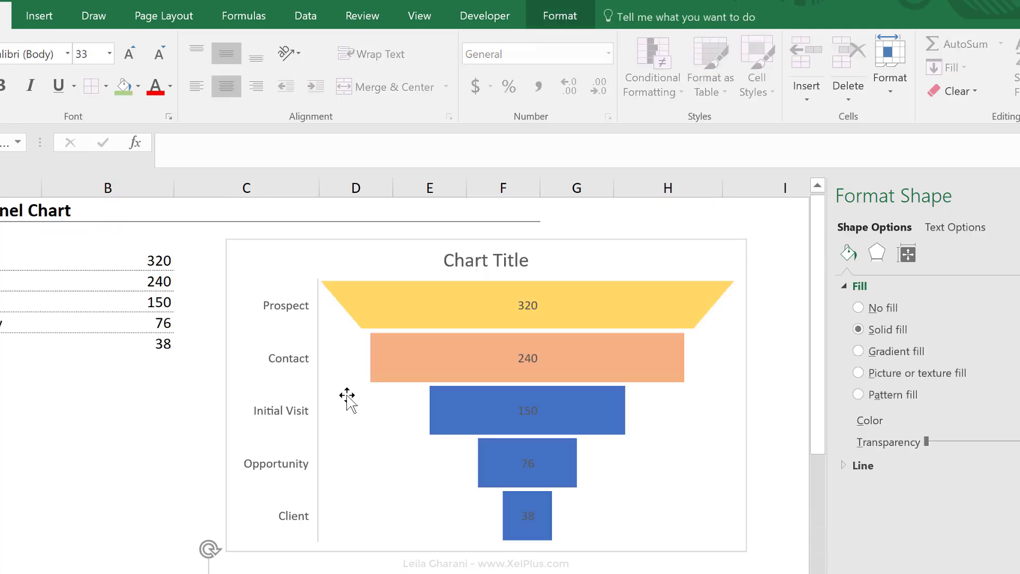
pyautogui.click(394, 353)
pyautogui.click(401, 360)
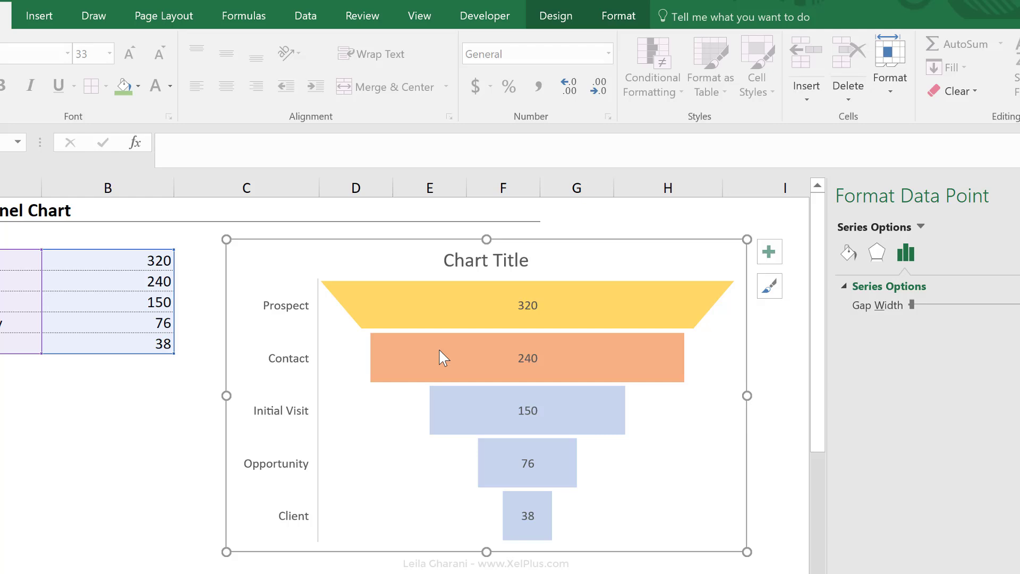
pyautogui.click(840, 255)
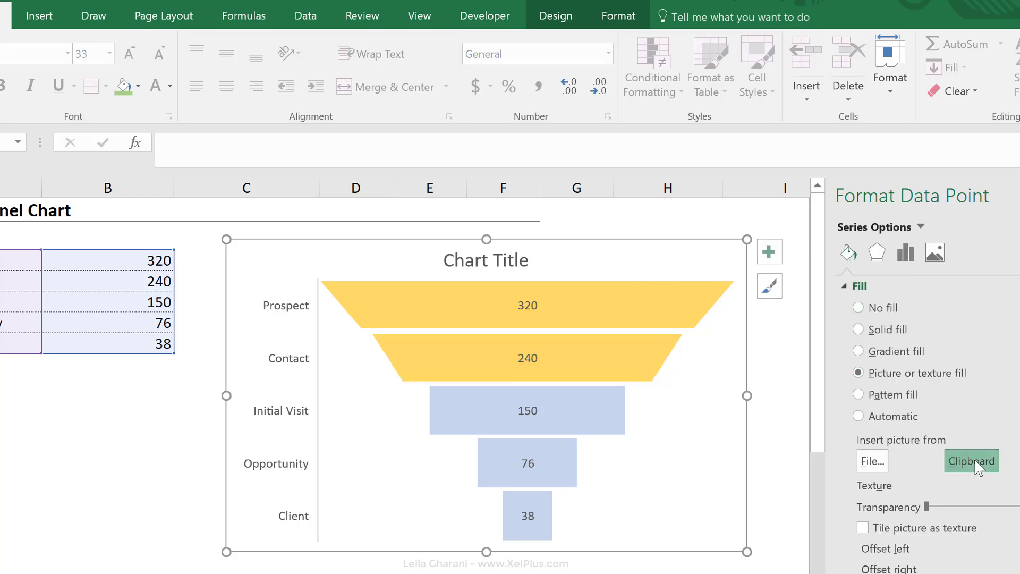
pyautogui.click(972, 460)
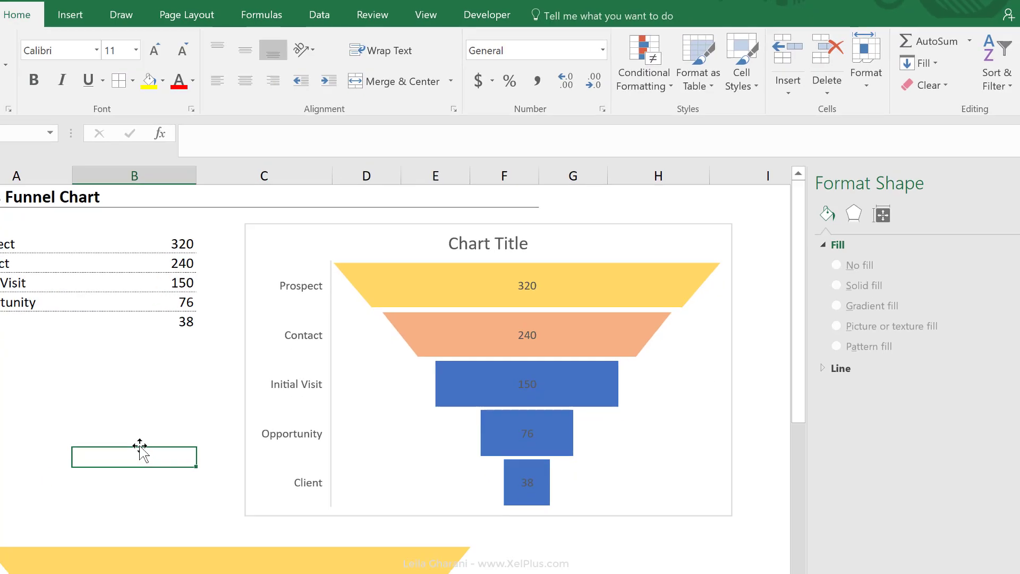
# Paste the copied trapezoid into the Initial Visit bar and select the next single bar
pyautogui.scroll(-2, 183, 406)
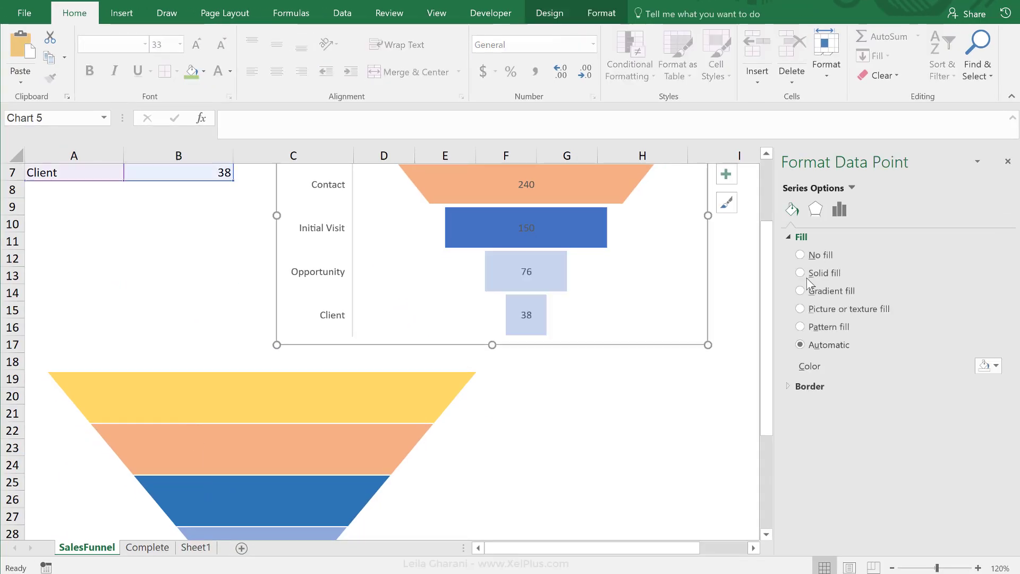
pyautogui.hotkey('ctrl', 'v')
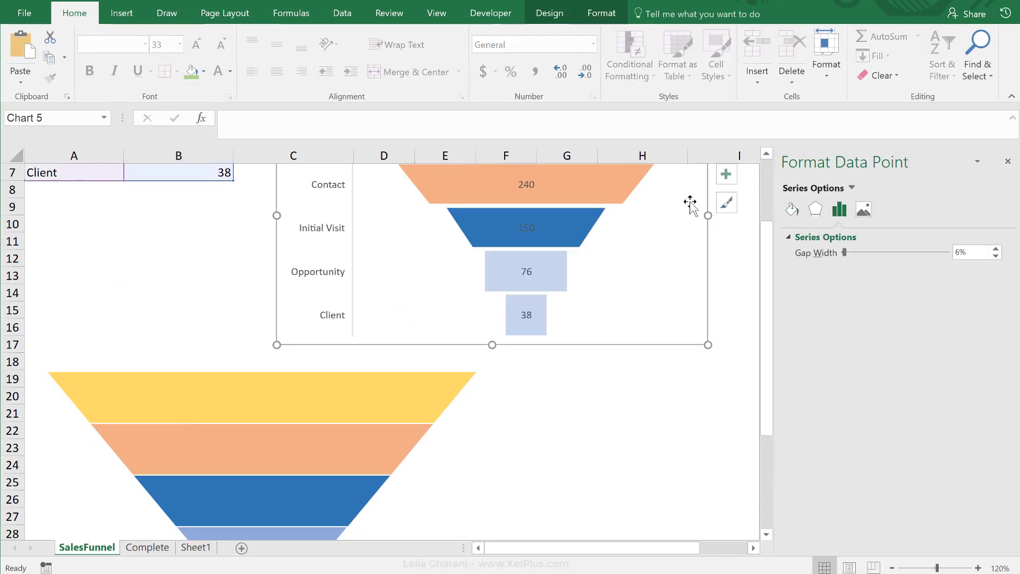
pyautogui.click(792, 209)
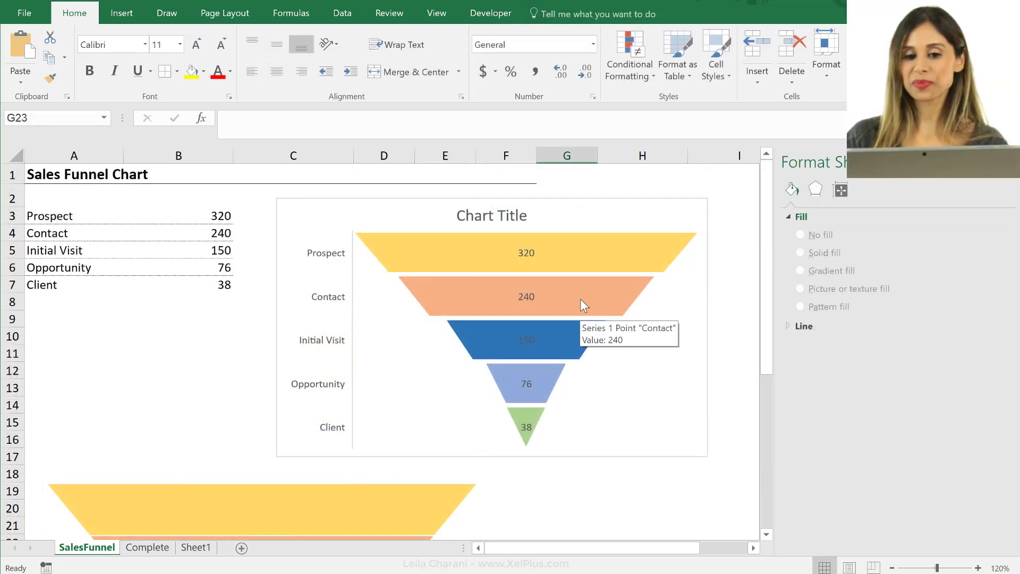
# Change the bar series gap width from 6% to 0%
pyautogui.click(572, 260)
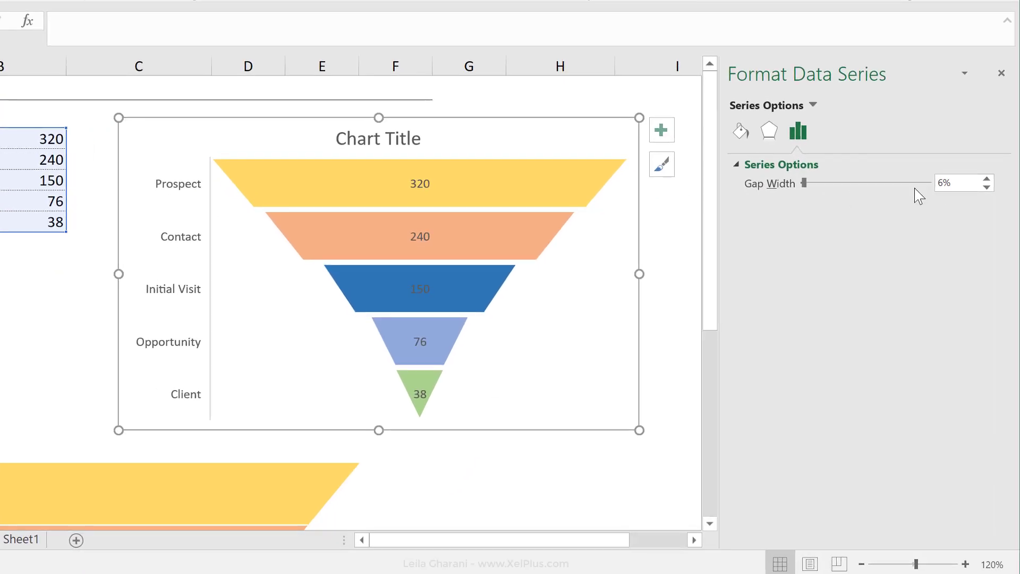
pyautogui.moveTo(954, 184); pyautogui.dragTo(918, 185)
pyautogui.write('0')
pyautogui.press('Return')
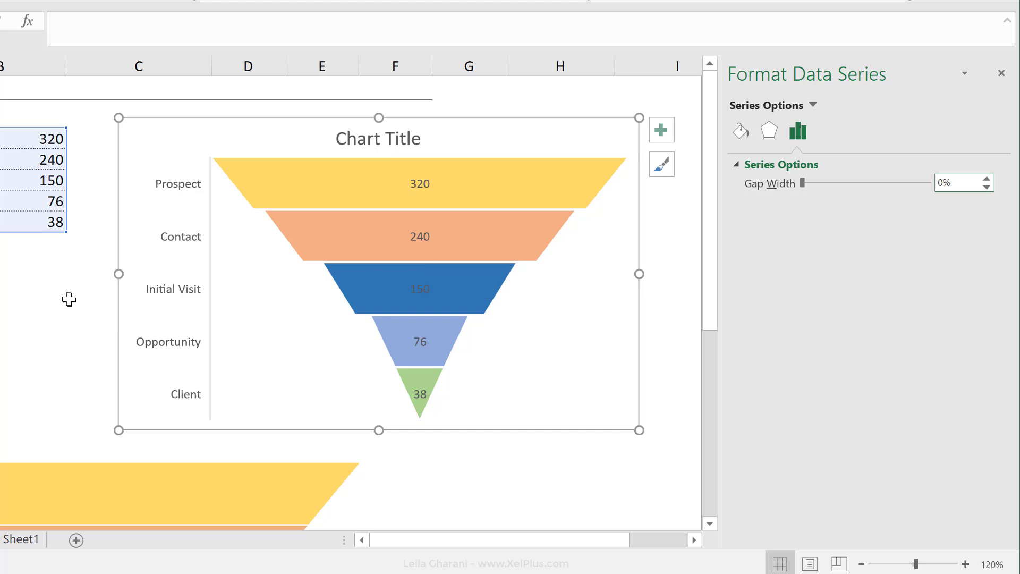
# Deselect the chart and scroll to review the finished funnel
pyautogui.click(70, 299)
pyautogui.scroll(-1, 69, 300)
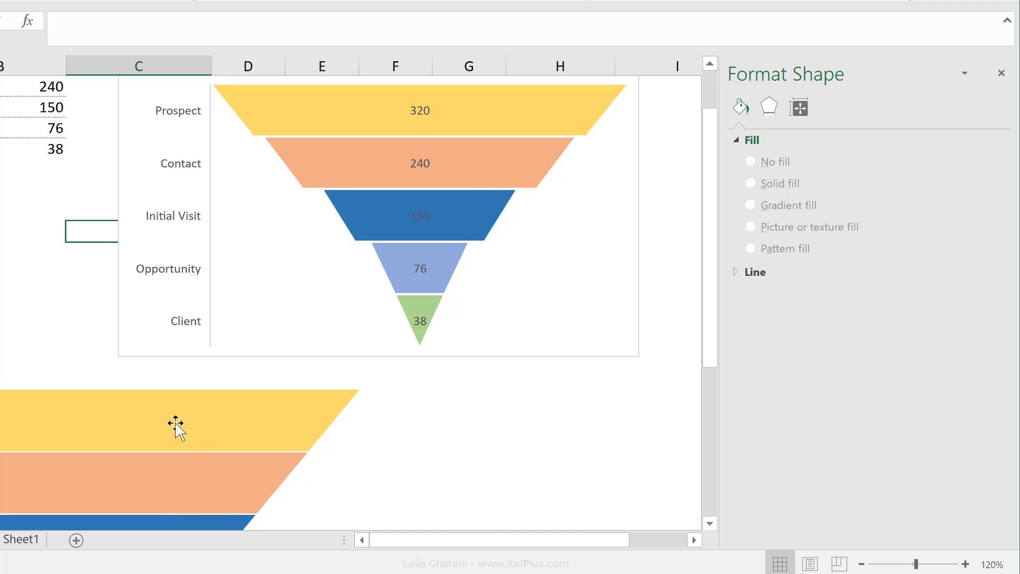
pyautogui.scroll(-2, 176, 425)
pyautogui.scroll(3, 176, 424)
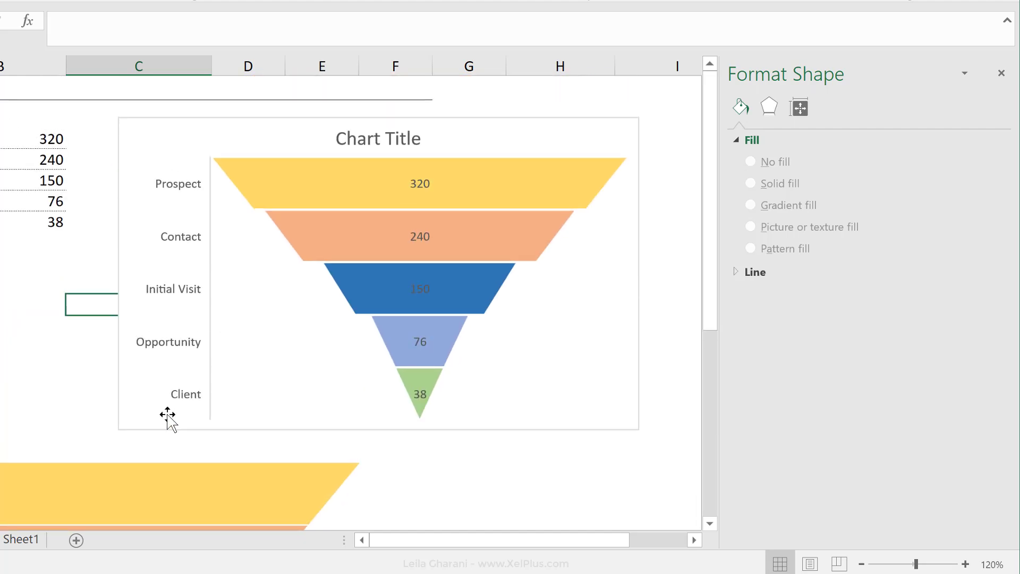
pyautogui.click(16, 308)
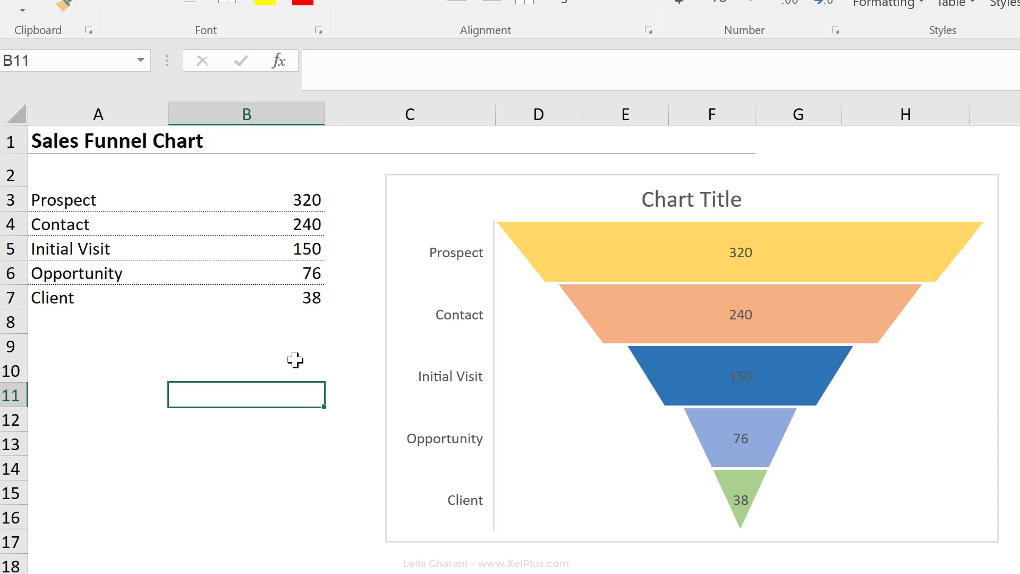
# Change the Opportunity value in B6 to 90 and enter 40 for Client in B7
pyautogui.click(296, 270)
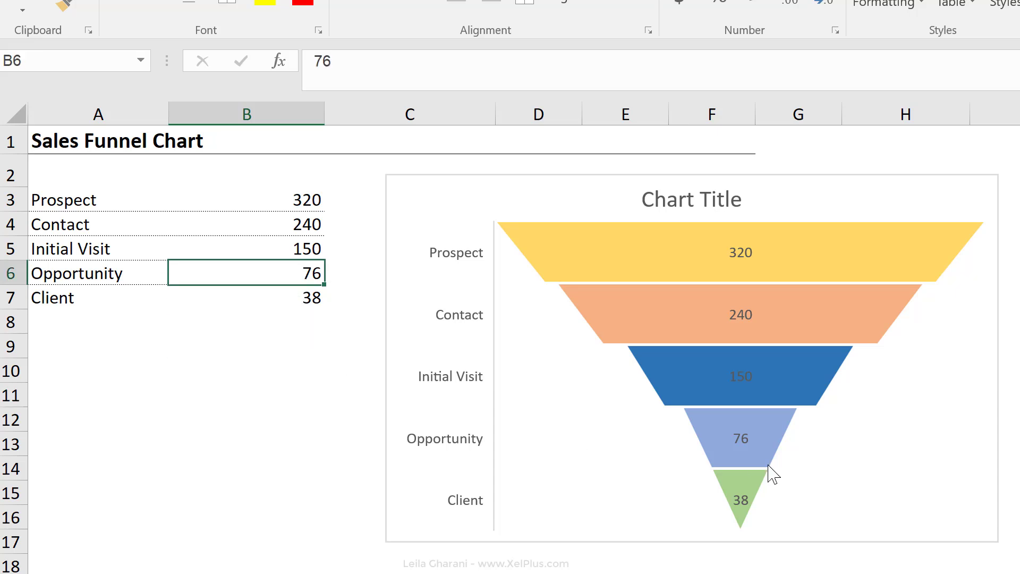
pyautogui.moveTo(749, 458)
pyautogui.write('90')
pyautogui.hotkey('ctrl', 'Return')
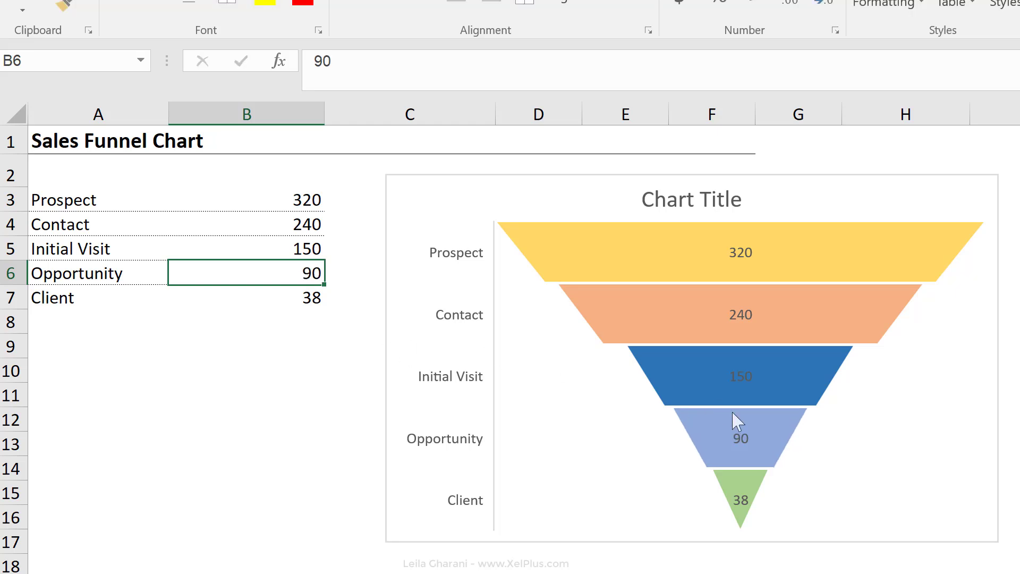
pyautogui.click(246, 298)
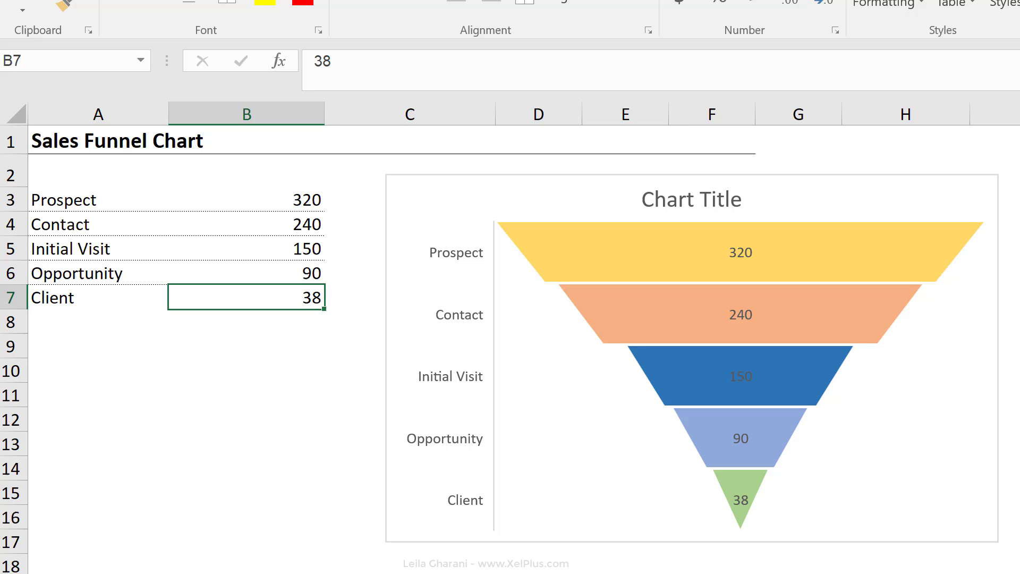
pyautogui.write('40')
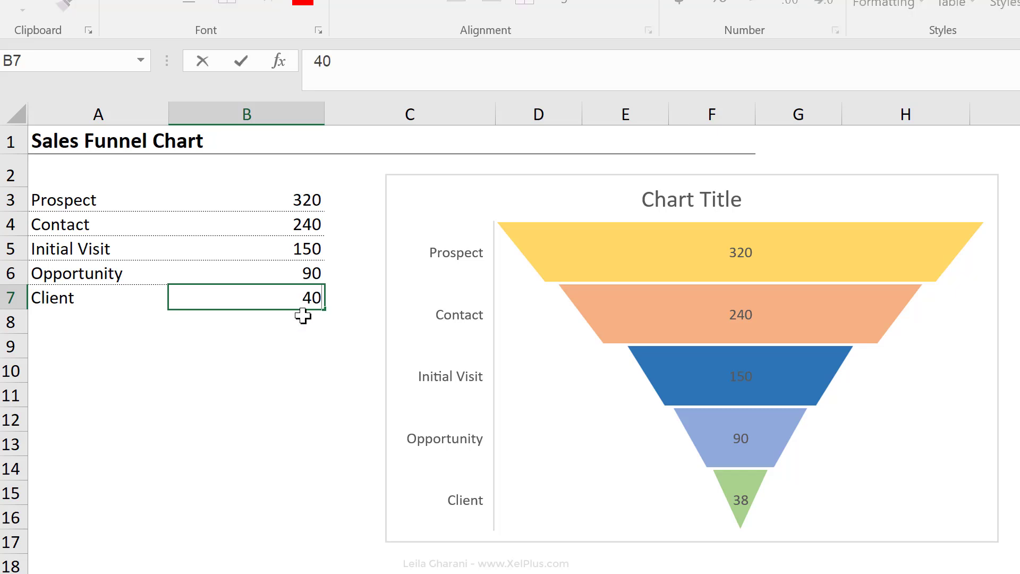